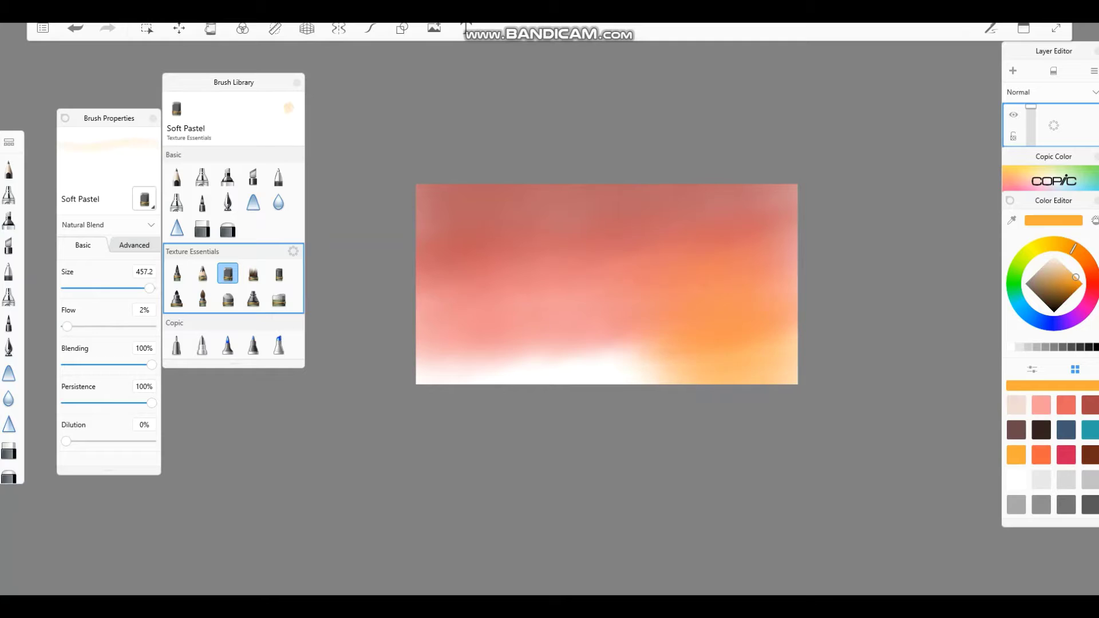
Step: Paint the sunset sky gradient with the Soft Pastel, blending salmon through the middle, yellow-orange below and dark red along the upper edge and corners
left_click(1066, 405)
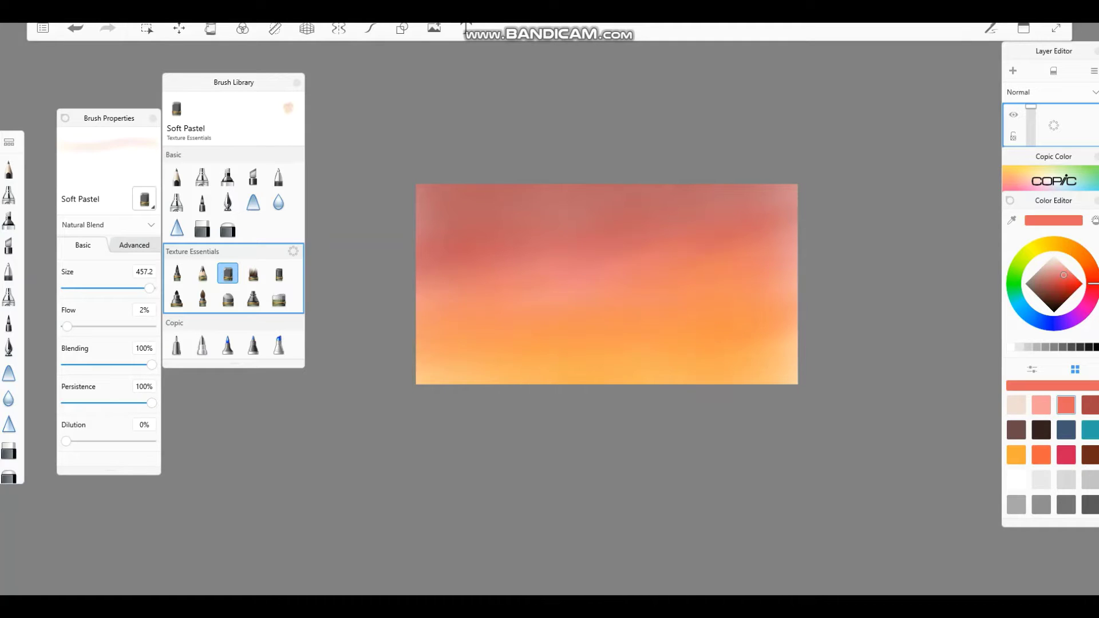
left_click(1016, 454)
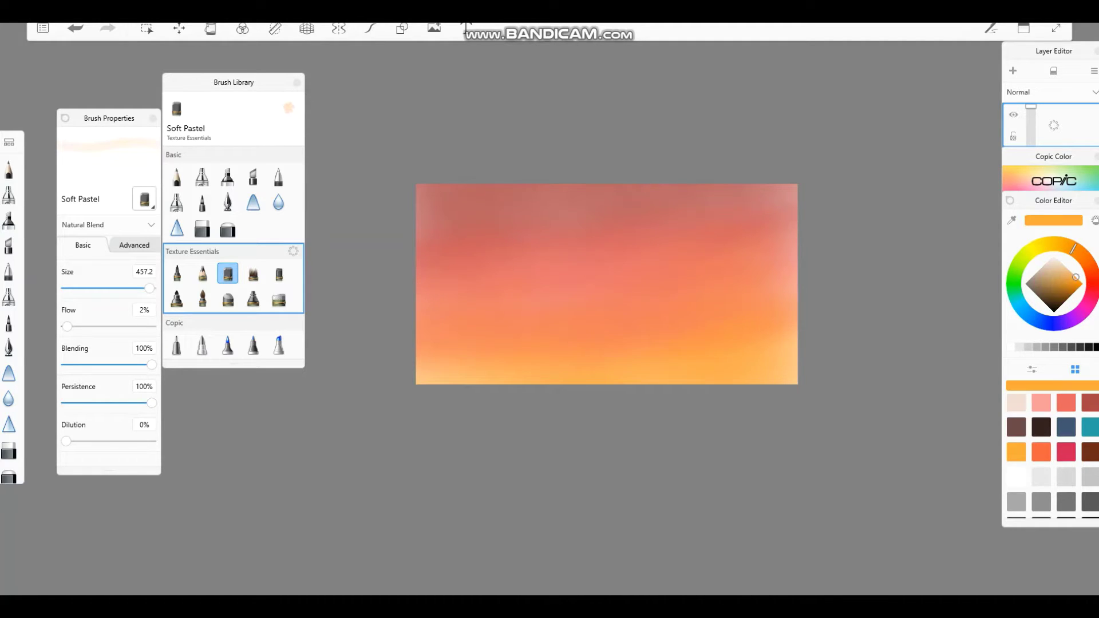
left_click(1091, 402)
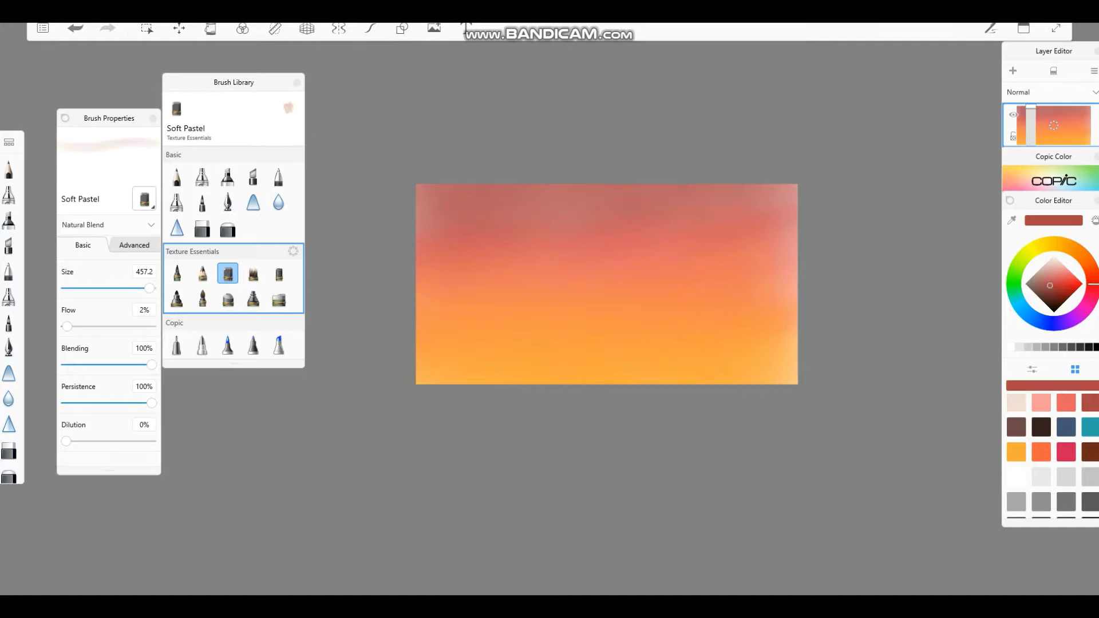
left_click_drag(458, 189, 421, 252)
left_click_drag(793, 189, 784, 227)
scroll(607, 284, "up", 2)
mouse_move(787, 183)
left_mouse_down()
mouse_move(781, 269)
mouse_move(795, 315)
left_mouse_up()
Step: Shift the colour to a golden yellow and brush a glow into the lower middle of the sky
mouse_move(1090, 284)
left_mouse_down()
mouse_move(1079, 254)
mouse_move(1054, 244)
left_mouse_up()
left_click(1076, 277)
left_click_drag(590, 343, 621, 328)
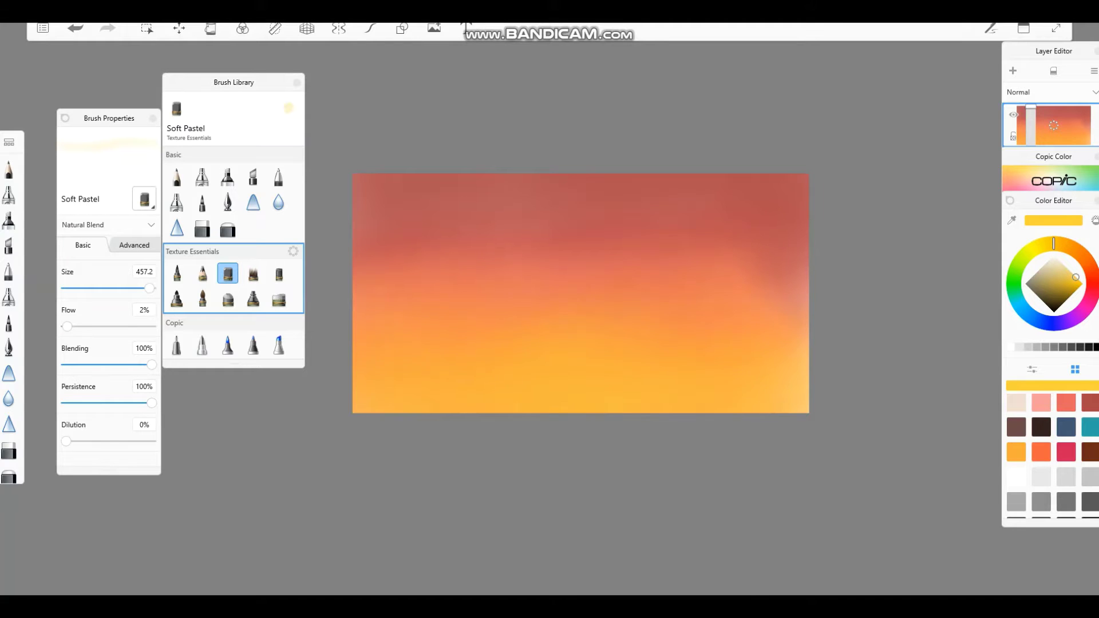
scroll(581, 293, "down", 3)
scroll(630, 350, "up", 4)
scroll(686, 372, "down", 1)
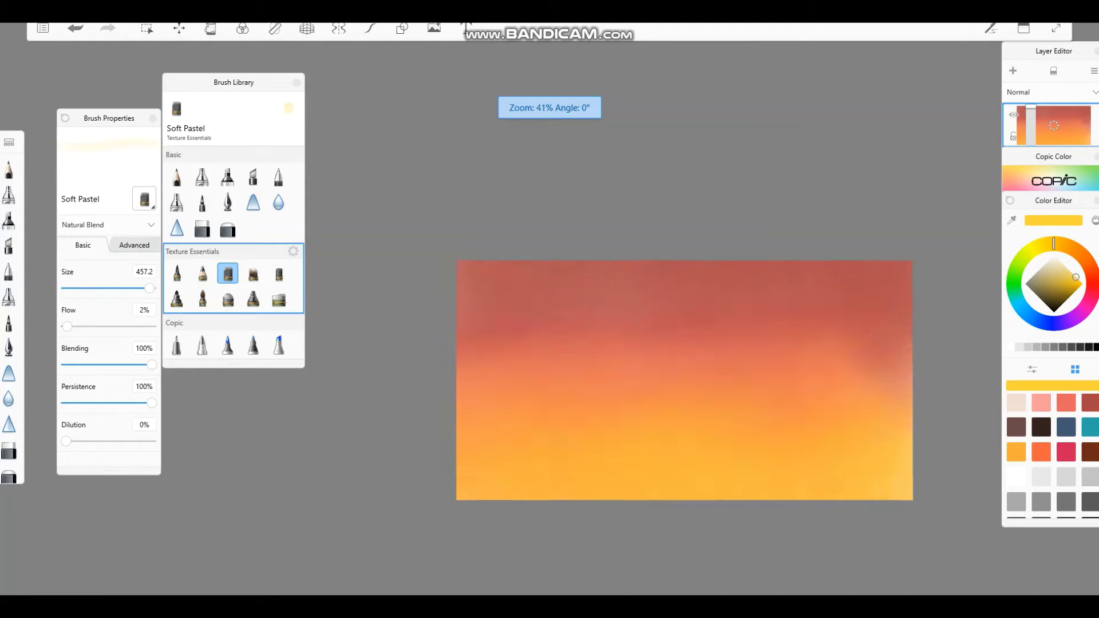
scroll(687, 372, "up", 3)
scroll(617, 349, "down", 2)
scroll(617, 349, "up", 1)
left_click_drag(150, 288, 106, 288)
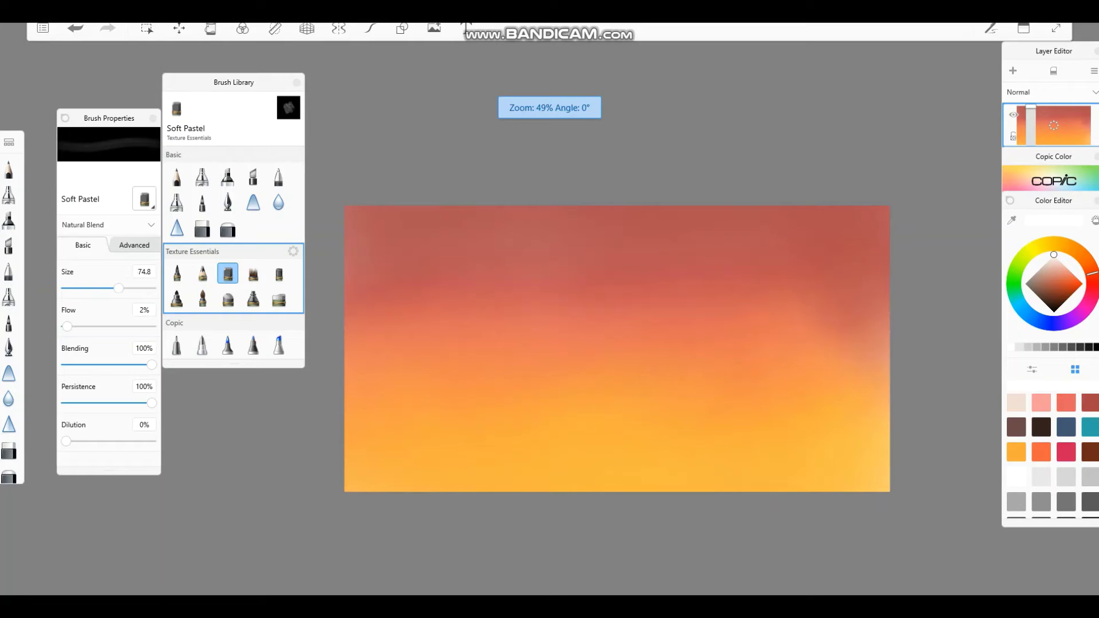
mouse_move(446, 377)
left_mouse_down()
mouse_move(527, 370)
mouse_move(507, 378)
left_mouse_up()
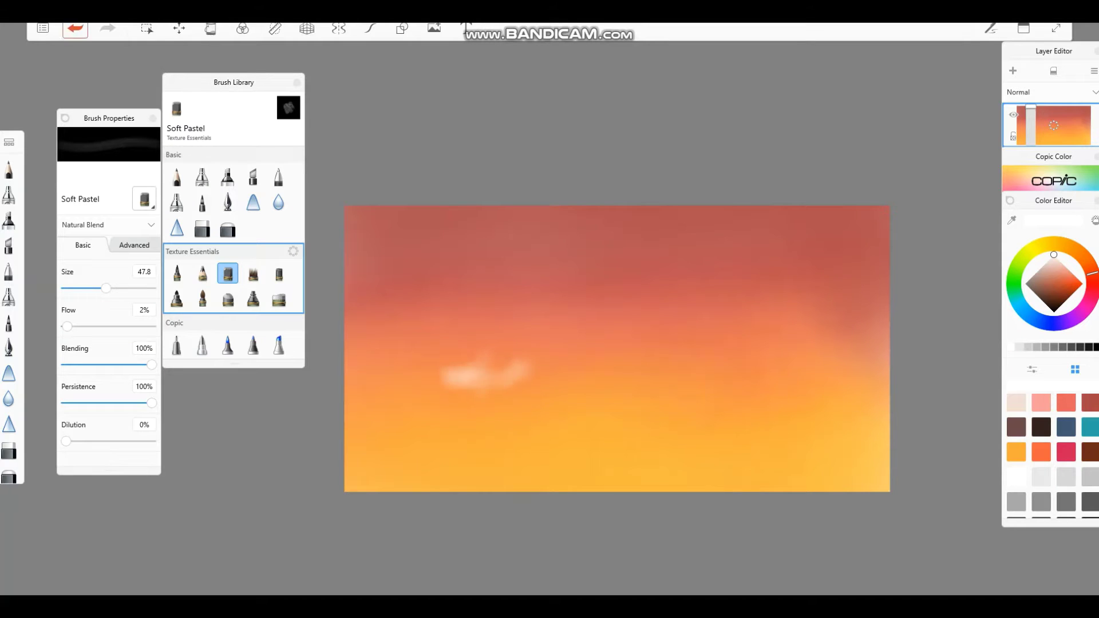
key("ctrl+z")
key("ctrl+z")
key("ctrl+z")
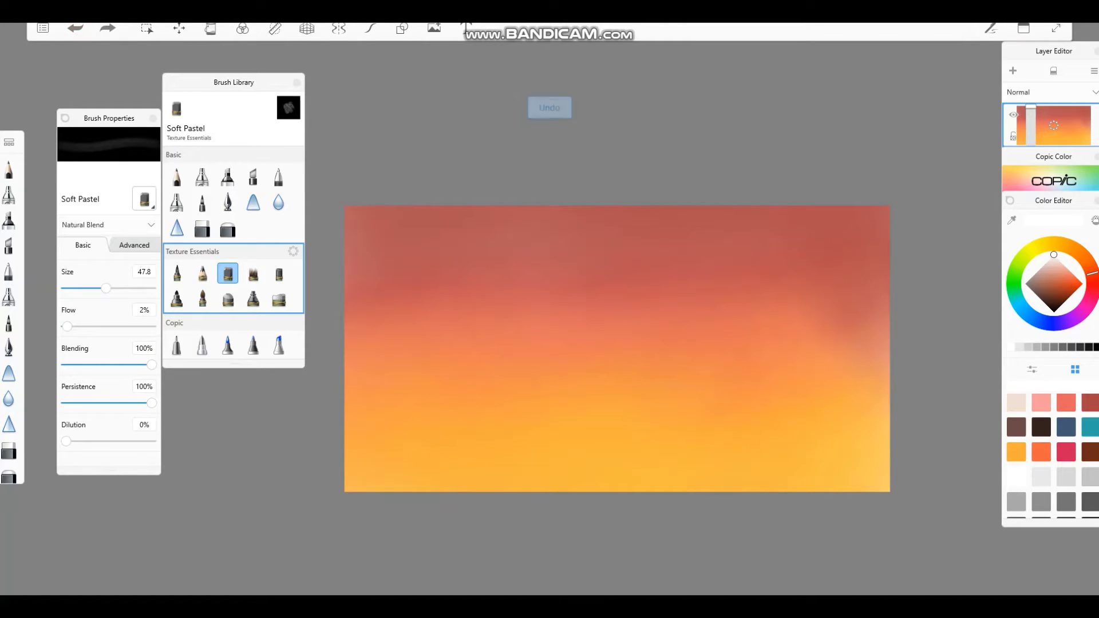
Step: Switch to the Smooth Conté brush, test two white strokes across the middle of the sky and undo them
left_click(253, 177)
left_click(227, 299)
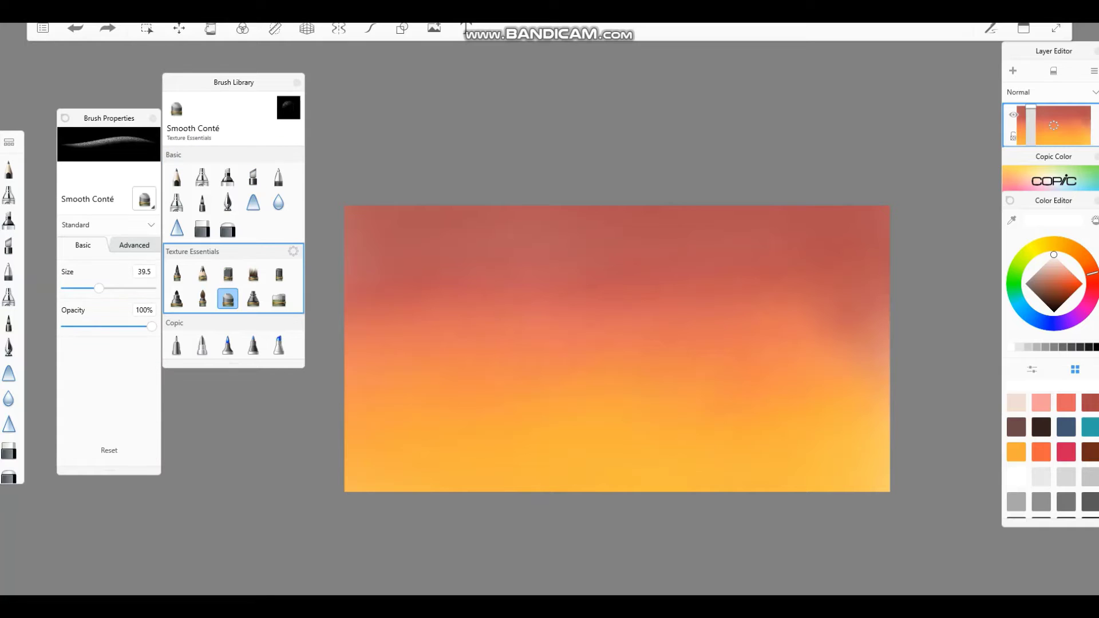
left_click_drag(478, 375, 528, 371)
left_click_drag(541, 369, 627, 377)
key("ctrl+z")
key("ctrl+z")
Step: Set the Smooth Conté brush to 24% opacity and size 127.9, and paint soft white clouds across the left half of the sky
left_click_drag(152, 326, 86, 326)
scroll(395, 381, "up", 2)
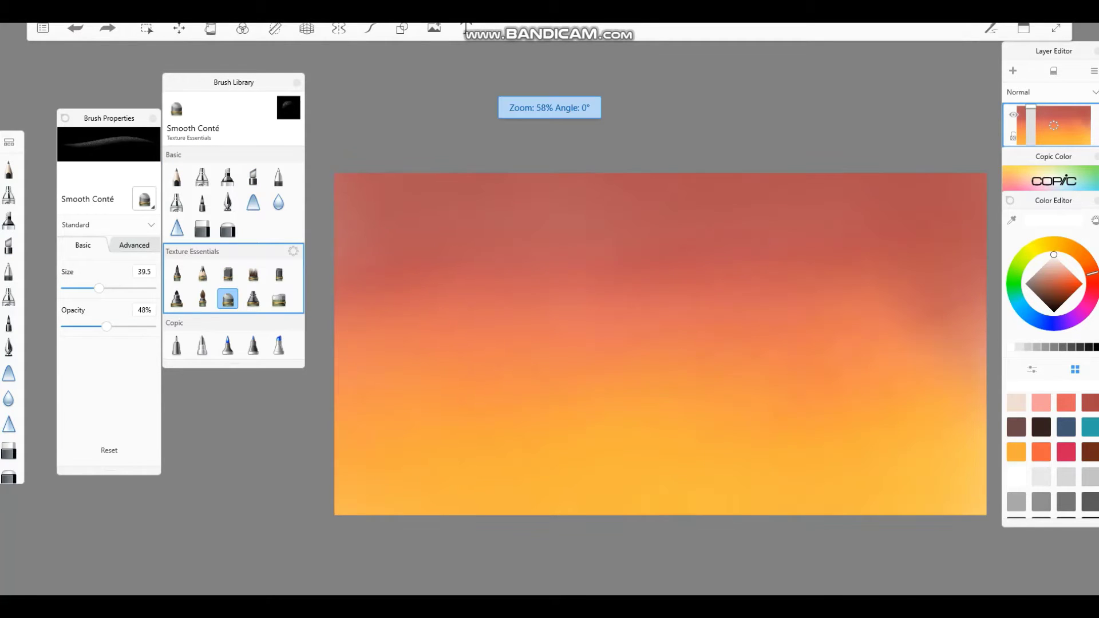
left_click_drag(99, 288, 132, 288)
left_click_drag(426, 343, 515, 377)
left_click_drag(367, 395, 446, 355)
left_click_drag(534, 335, 589, 317)
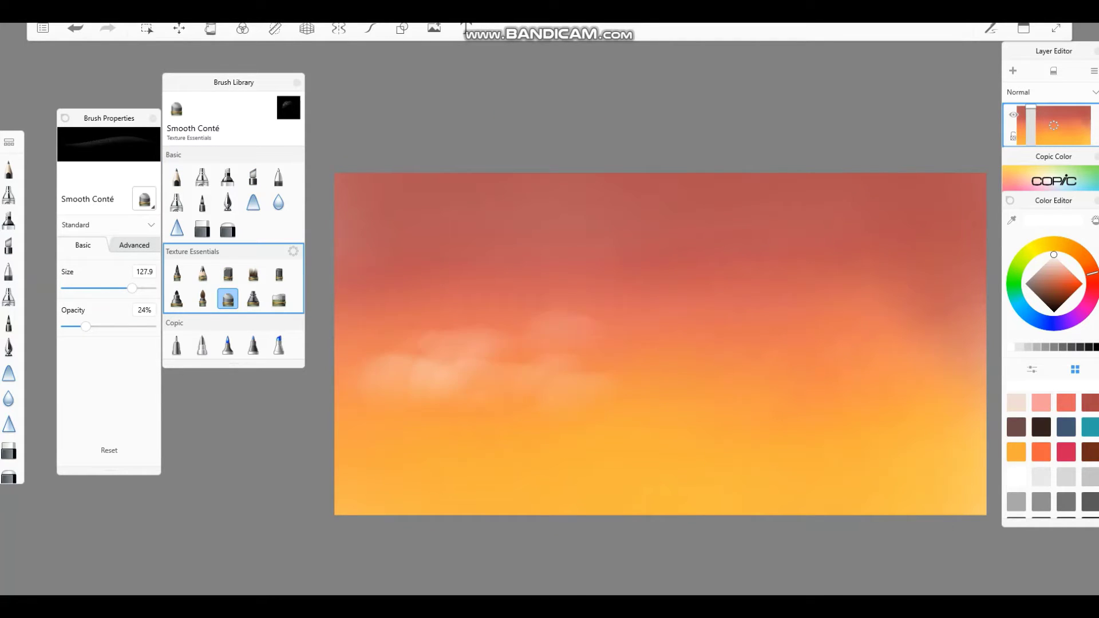
Step: Paint soft white clouds along the right side of the sky, including a larger cloud in the upper-right area
scroll(658, 343, "down", 5)
left_click_drag(583, 361, 731, 337)
scroll(498, 338, "up", 4)
left_click_drag(604, 261, 710, 241)
left_click_drag(673, 280, 731, 251)
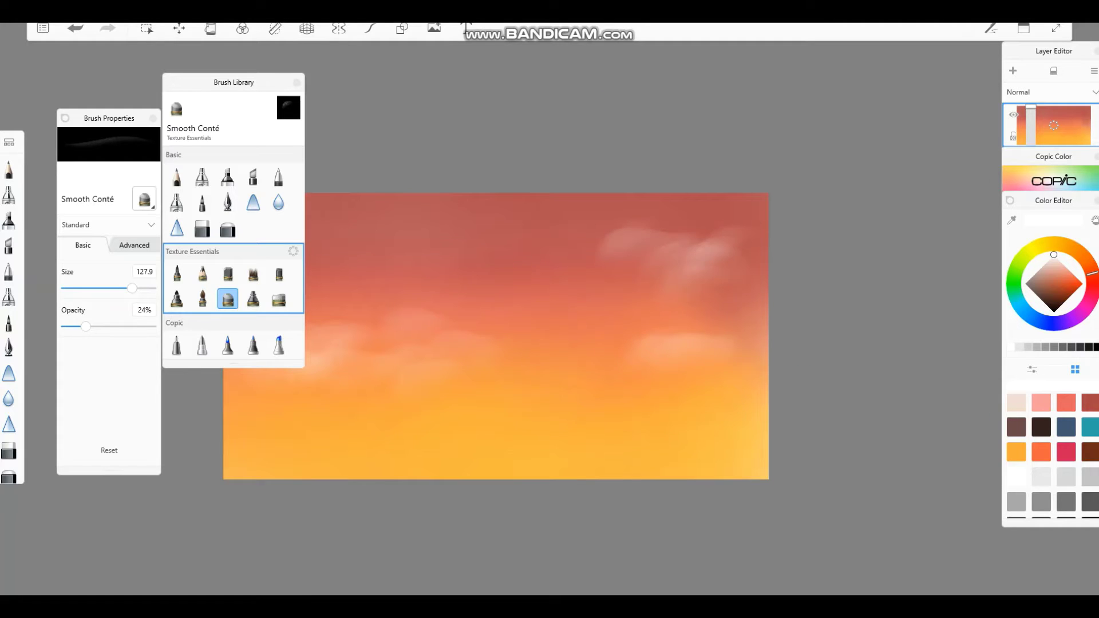
left_click_drag(566, 278, 649, 258)
left_click_drag(694, 295, 726, 278)
Step: Build up and brighten the white clouds across the left, middle, lower-right and upper-right parts of the sky
scroll(543, 365, "down", 5)
scroll(571, 410, "up", 5)
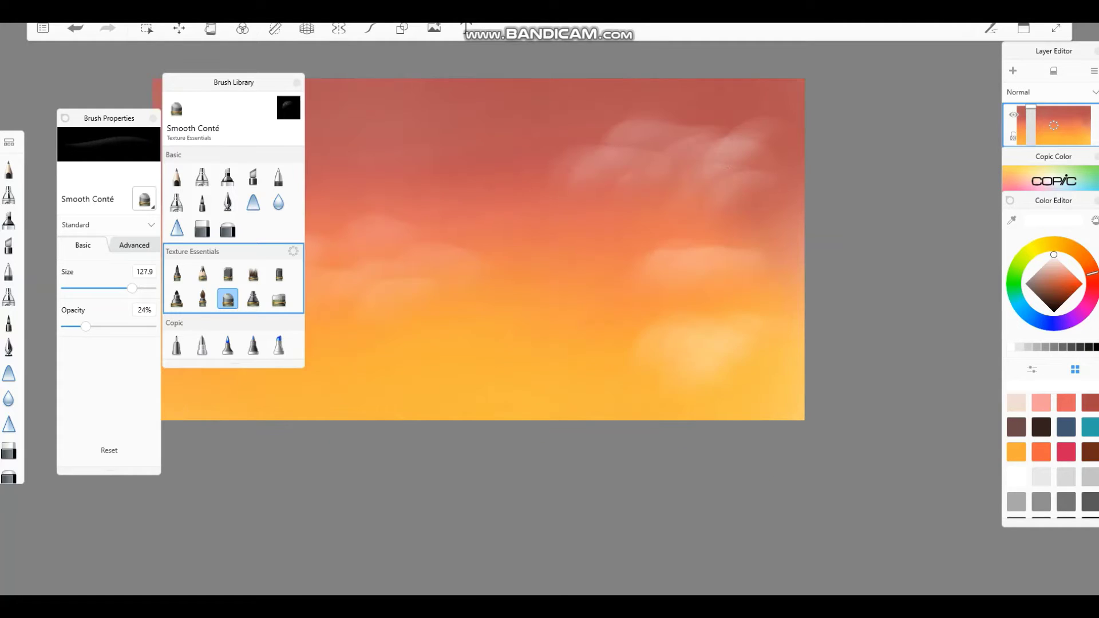
scroll(629, 343, "down", 2)
scroll(556, 382, "up", 3)
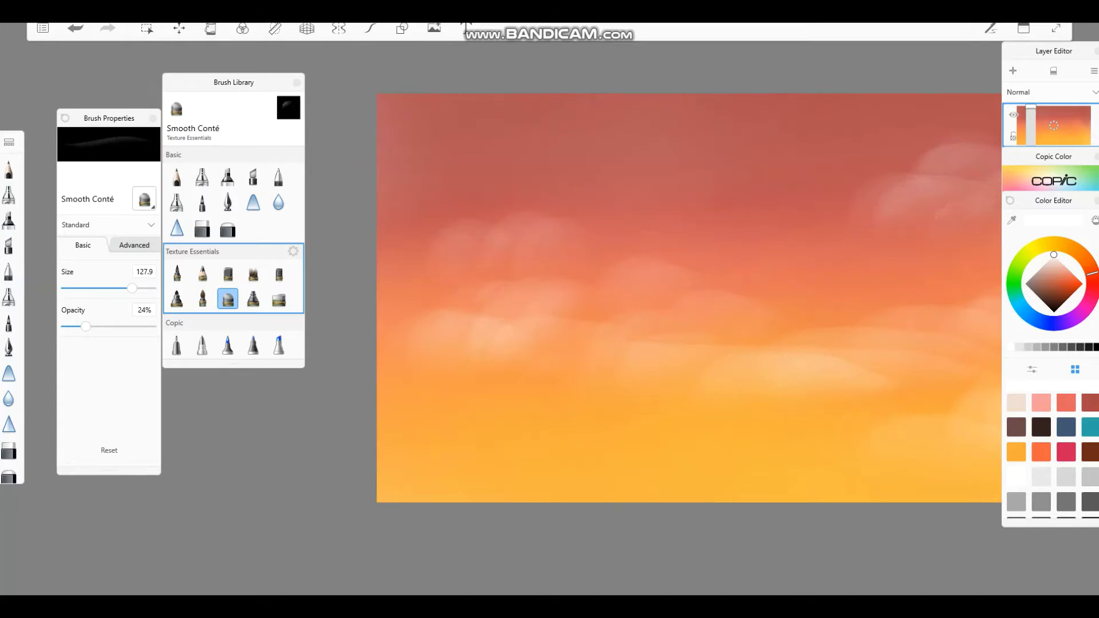
scroll(625, 289, "down", 3)
mouse_move(698, 249)
left_mouse_down()
mouse_move(822, 184)
mouse_move(862, 193)
left_mouse_up()
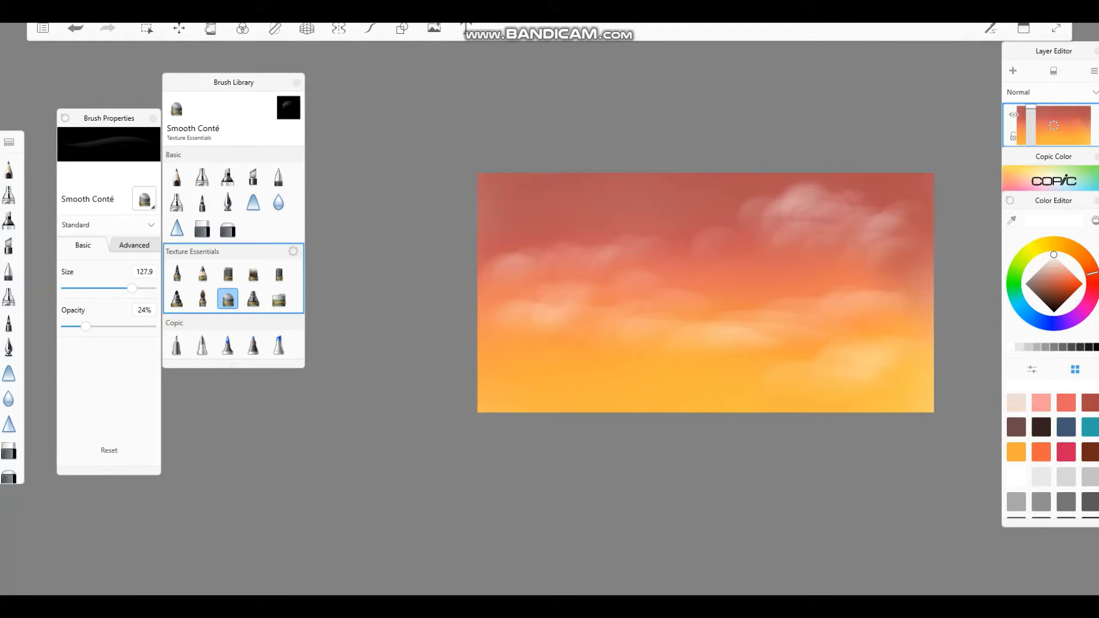
left_click_drag(779, 335, 825, 300)
left_click_drag(685, 317, 735, 337)
left_click_drag(504, 283, 587, 269)
Step: Thicken and soften the underside of the large upper-right cloud with the Soft Pastel brush at size 87.2
scroll(519, 307, "down", 2)
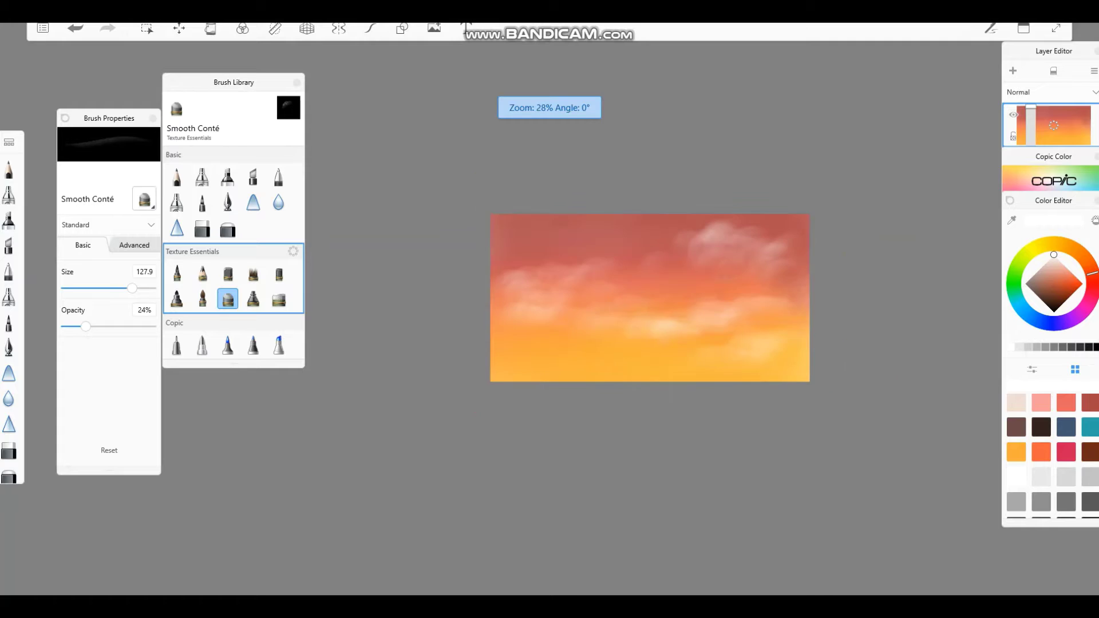
scroll(936, 357, "up", 2)
scroll(388, 274, "down", 2)
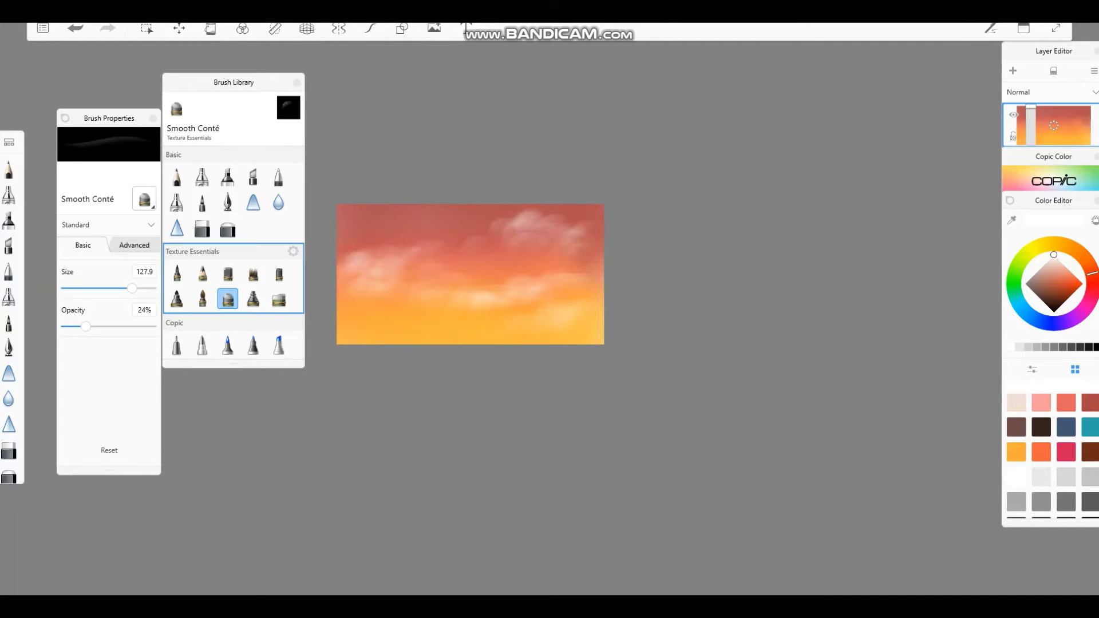
scroll(469, 275, "down", 2)
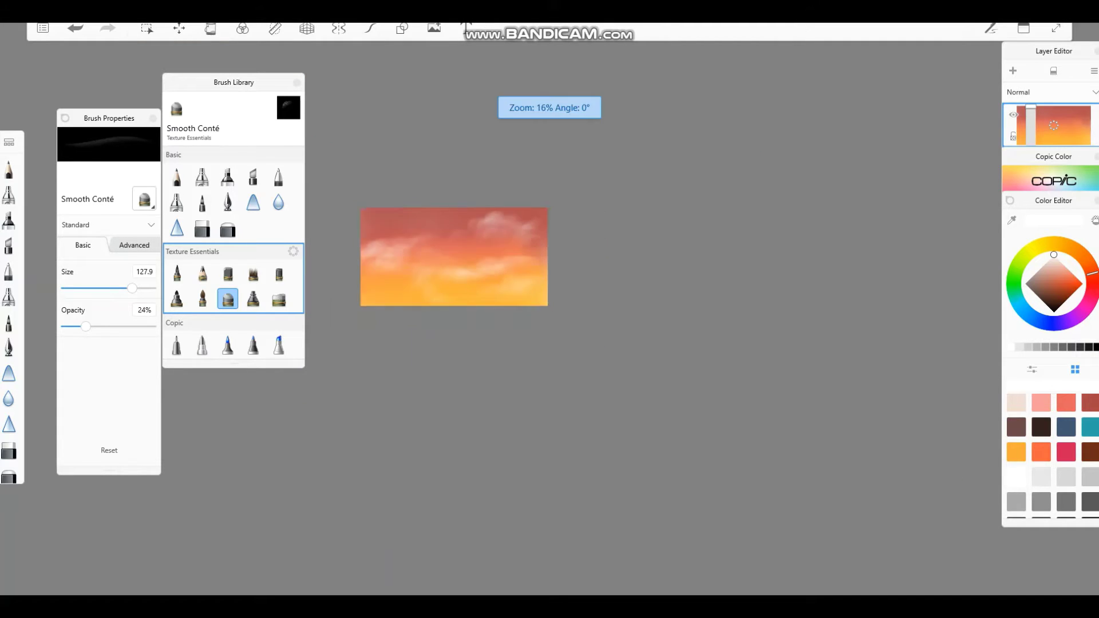
scroll(470, 275, "up", 6)
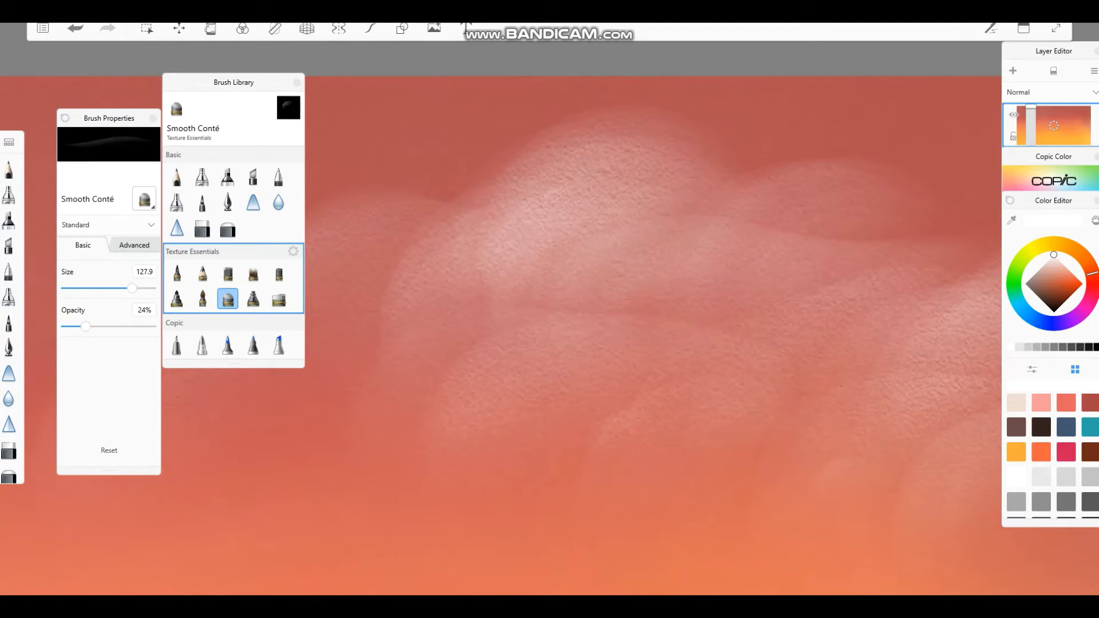
left_click(228, 274)
left_click_drag(572, 369, 567, 424)
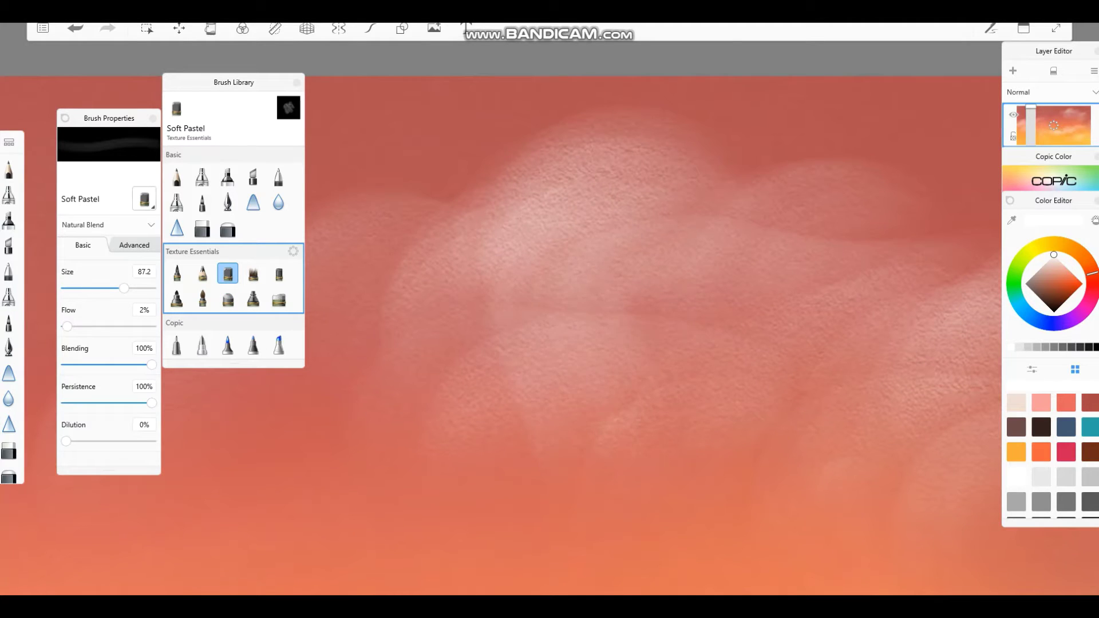
scroll(515, 343, "down", 1)
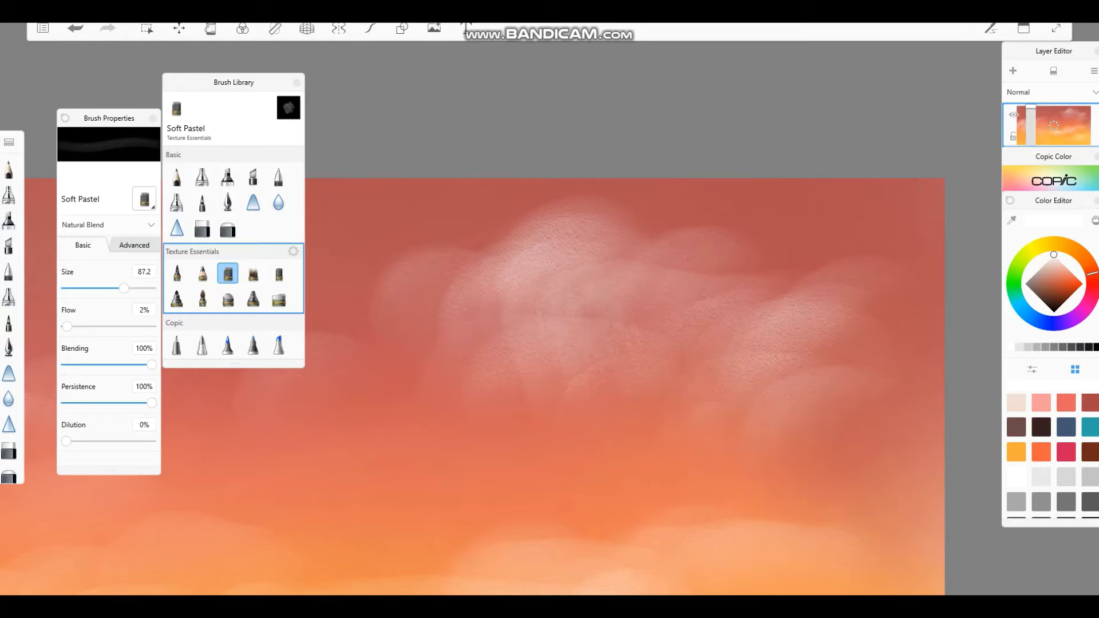
scroll(572, 344, "down", 3)
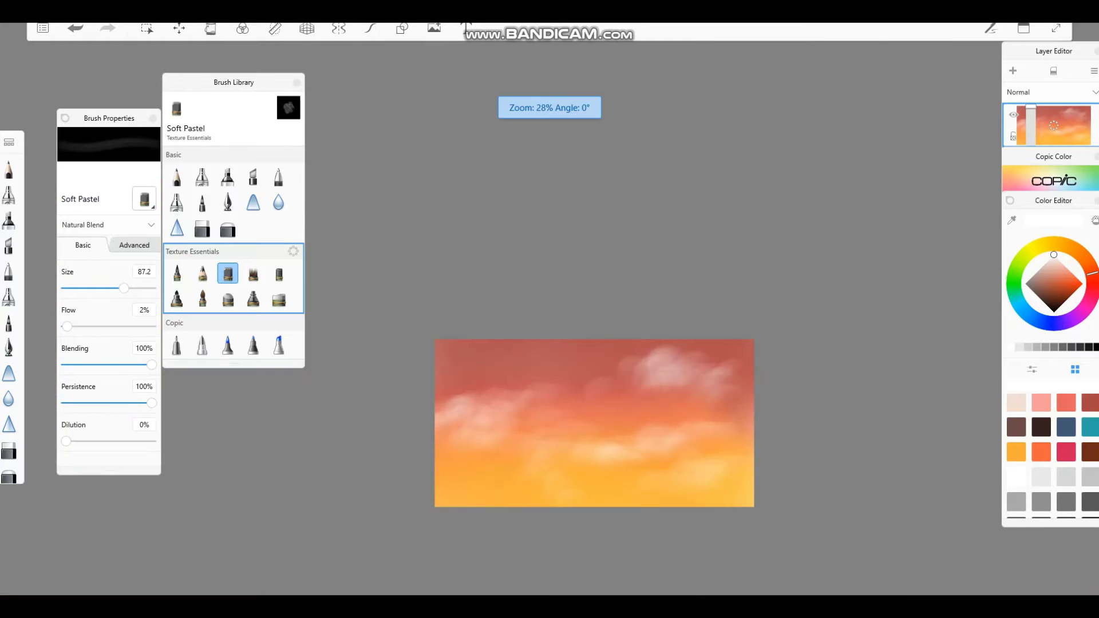
scroll(629, 437, "up", 5)
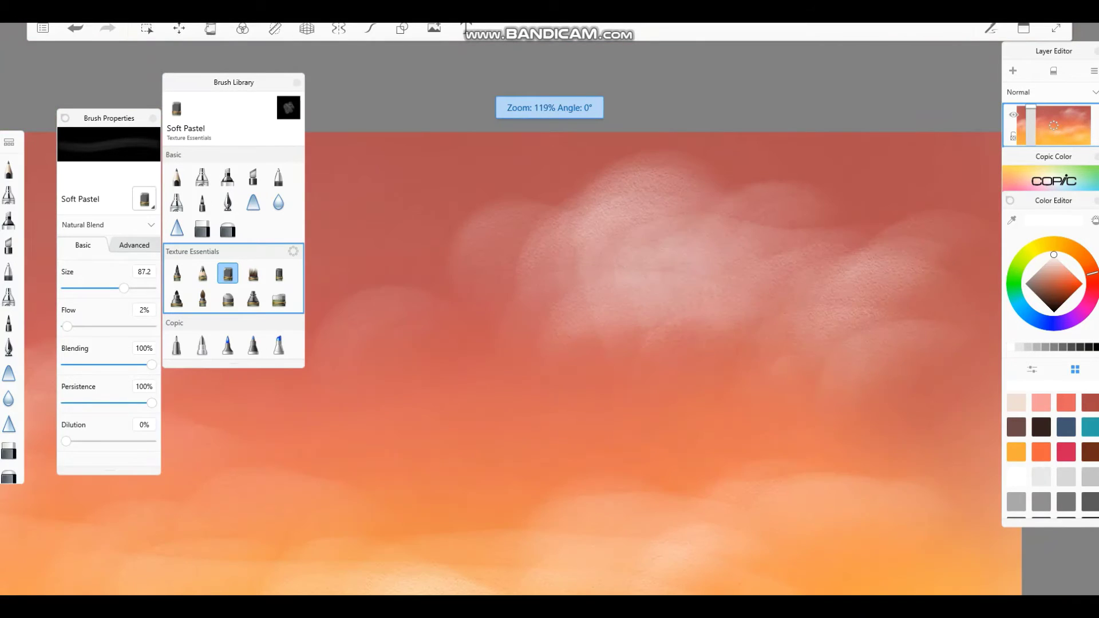
Step: Smooth out the grainy texture in the centre and top of the large cloud with the Smear brush at size 28.2 and 83% amount
left_click(253, 202)
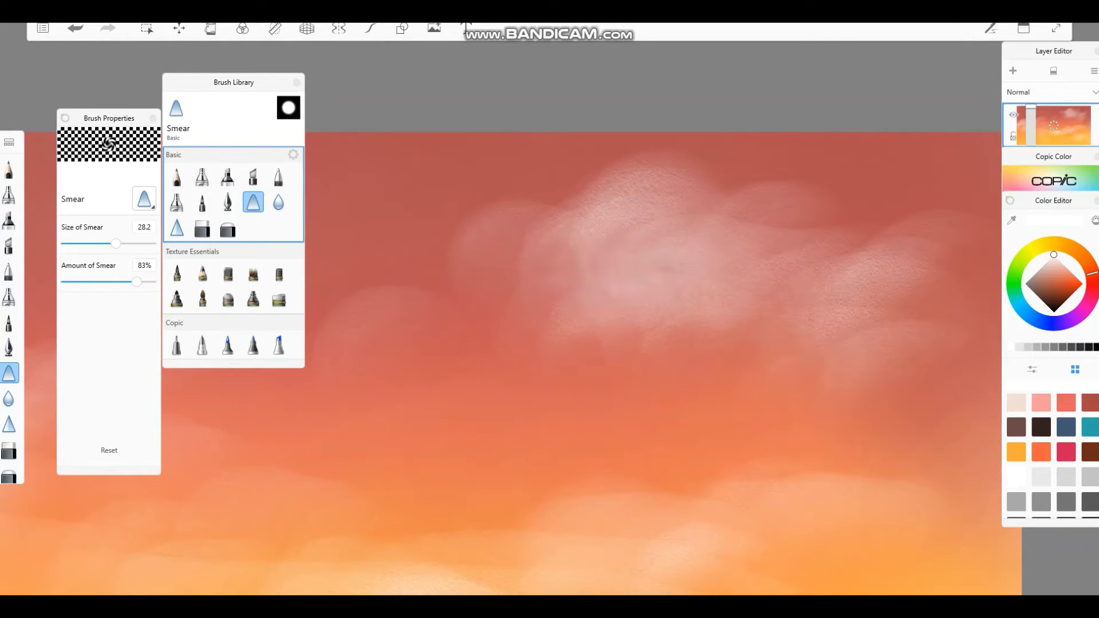
scroll(550, 298, "down", 5)
scroll(550, 297, "up", 6)
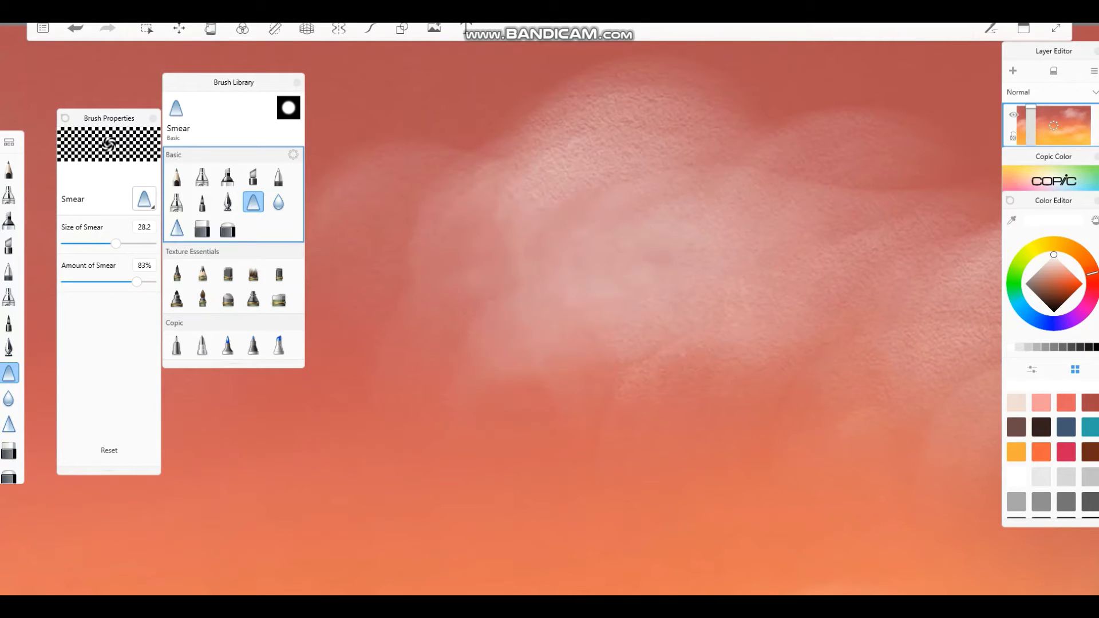
left_click_drag(641, 274, 668, 268)
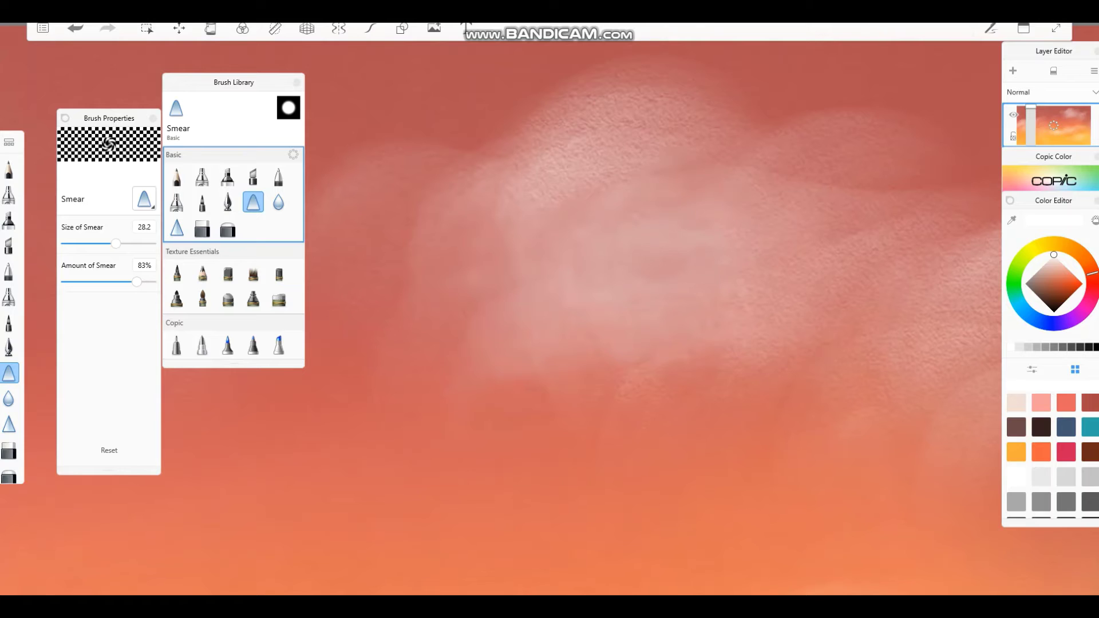
left_click_drag(604, 133, 664, 115)
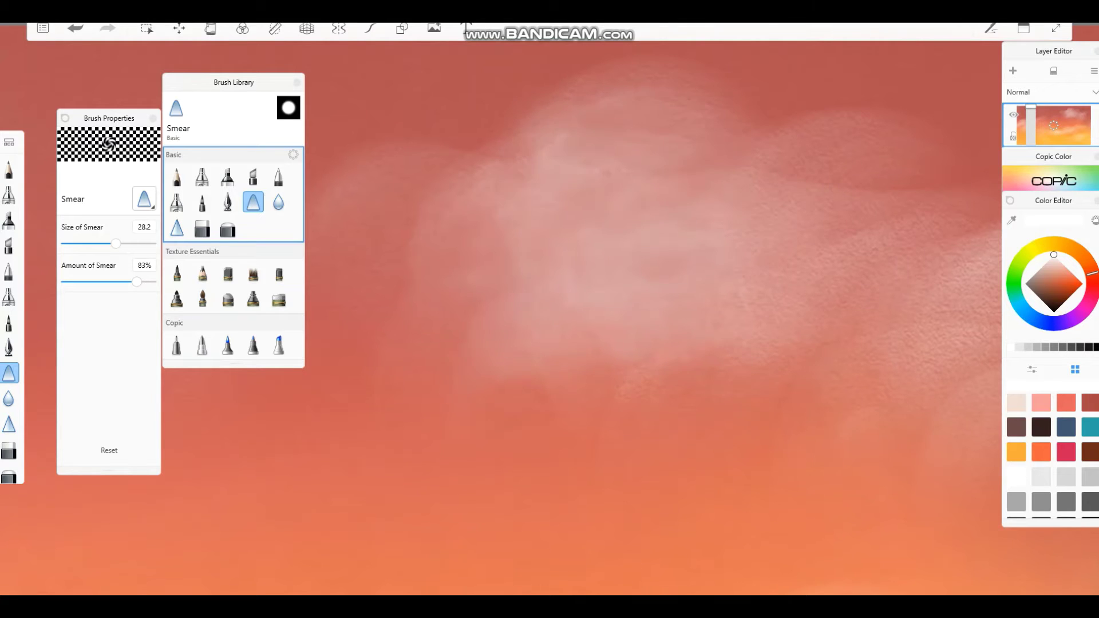
Step: Smear the right-hand part of the large cloud into ragged wisps and reshape the gap joining it to the main puff
scroll(550, 297, "down", 5)
scroll(549, 298, "up", 5)
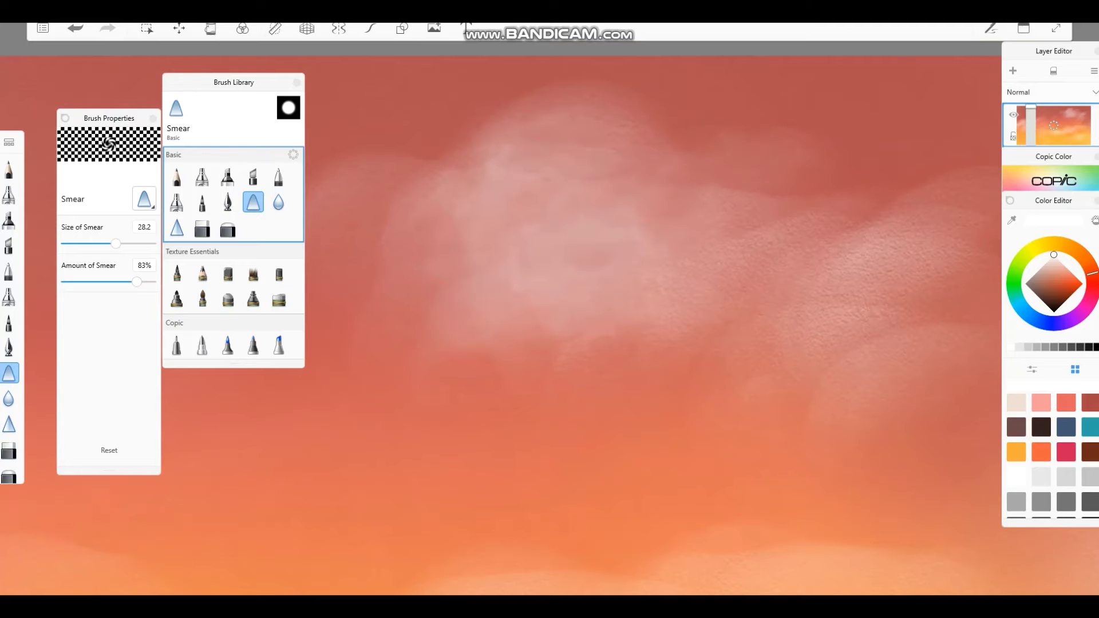
mouse_move(790, 200)
left_mouse_down()
mouse_move(739, 201)
mouse_move(696, 220)
left_mouse_up()
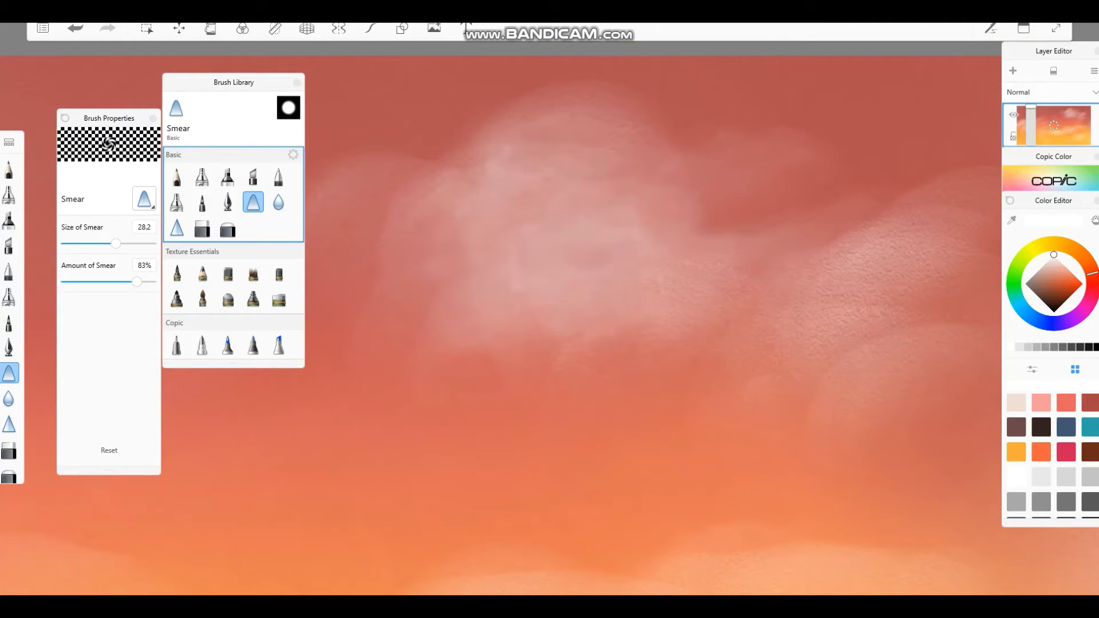
scroll(549, 297, "down", 3)
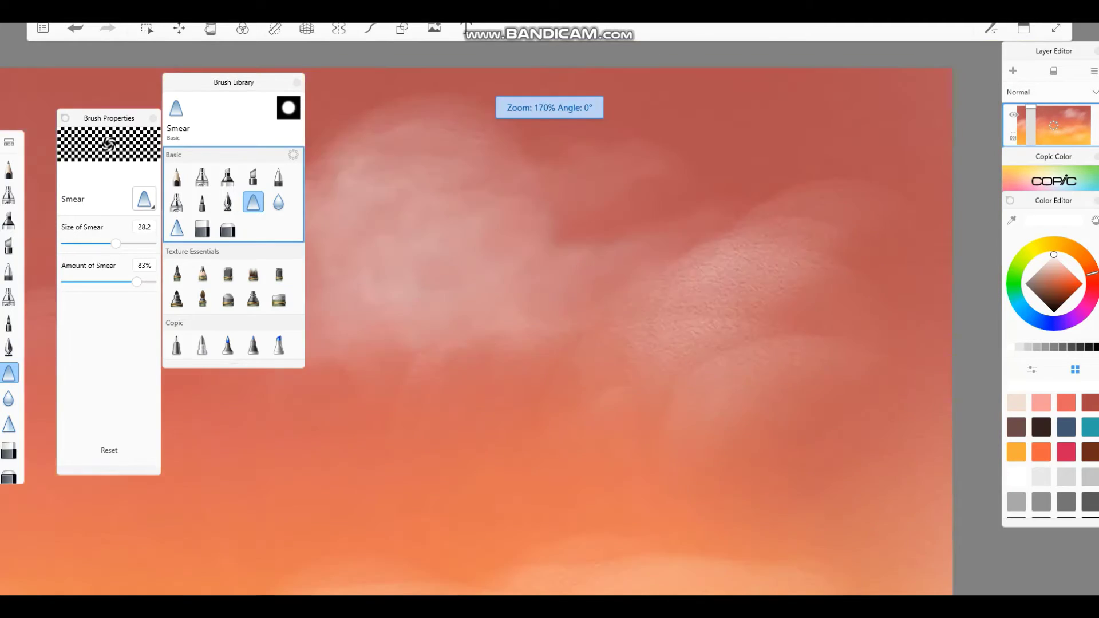
mouse_move(813, 217)
left_mouse_down()
mouse_move(704, 255)
mouse_move(807, 269)
left_mouse_up()
mouse_move(822, 338)
left_mouse_down()
mouse_move(771, 352)
mouse_move(706, 409)
left_mouse_up()
left_click_drag(750, 320, 709, 370)
mouse_move(722, 303)
left_mouse_down()
mouse_move(687, 343)
mouse_move(673, 260)
left_mouse_up()
Step: Smear the lower edge of the large cloud and the small faint clouds to its left into the red sky
scroll(549, 309, "down", 3)
scroll(635, 344, "up", 5)
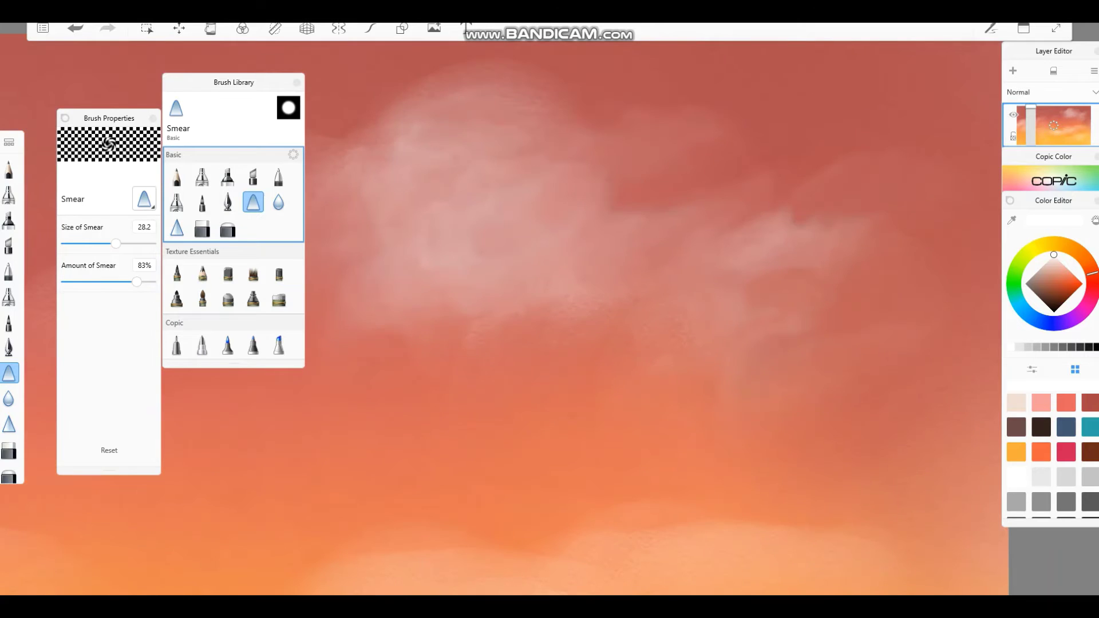
scroll(550, 309, "down", 5)
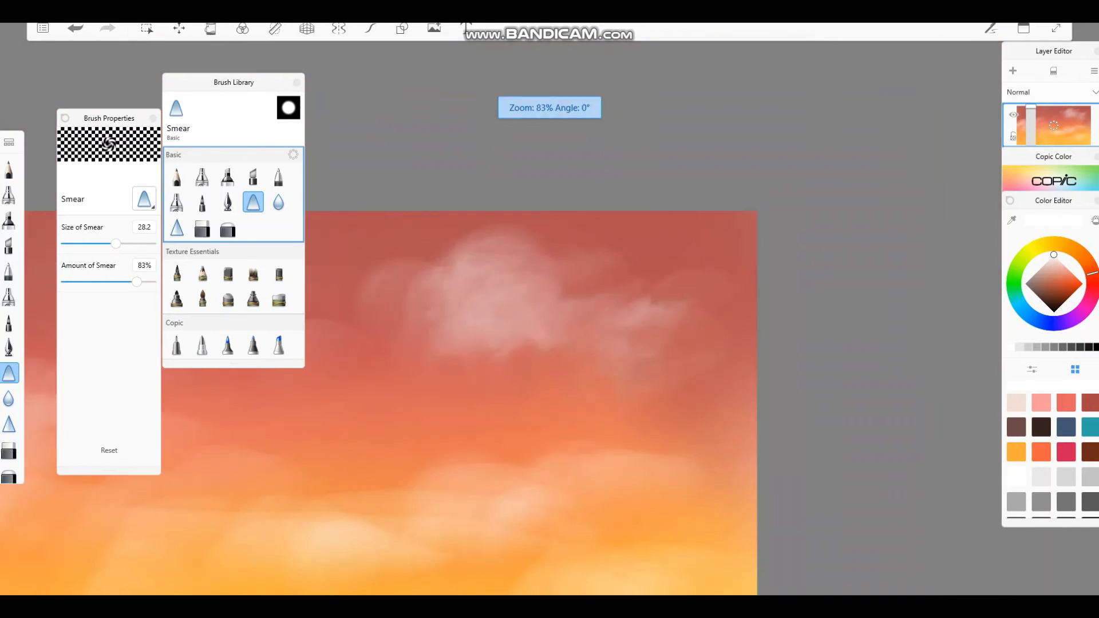
scroll(549, 309, "up", 5)
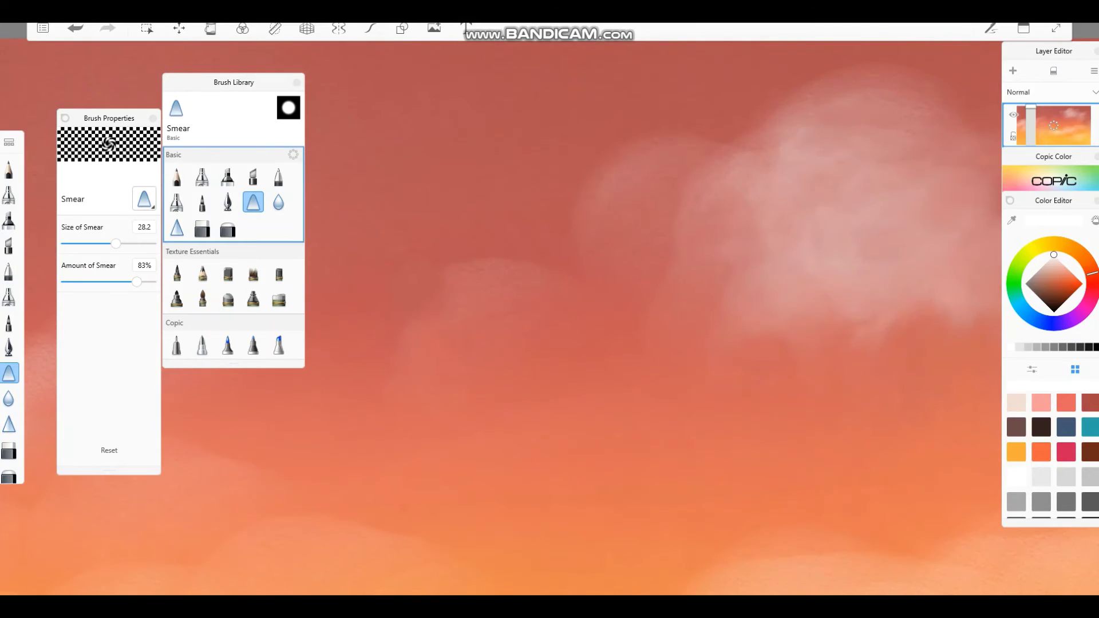
scroll(549, 309, "down", 5)
scroll(549, 309, "up", 5)
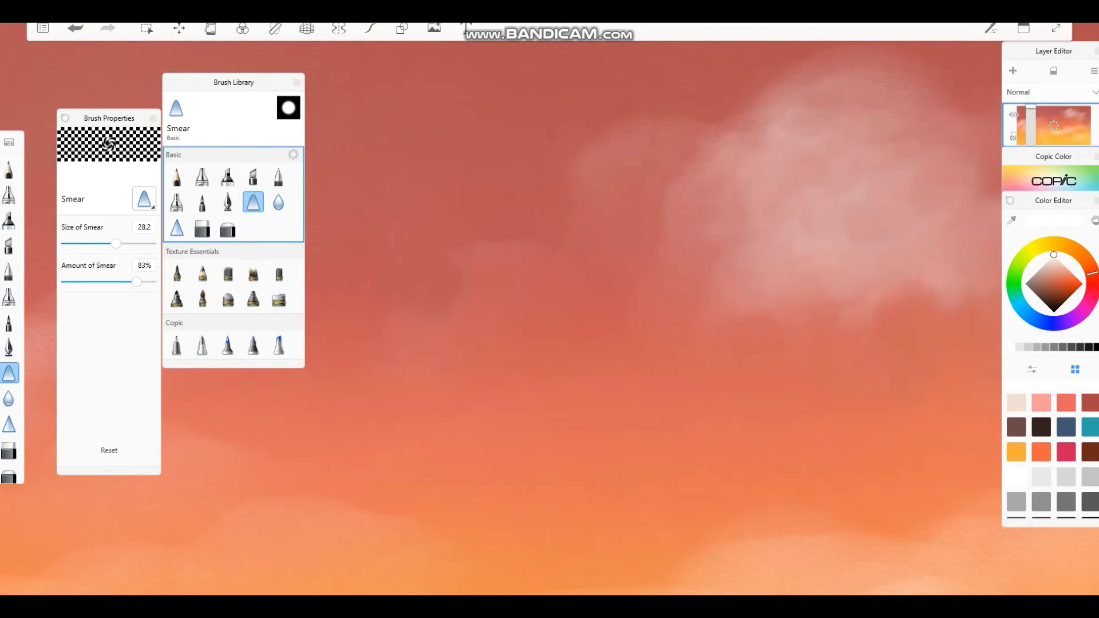
scroll(550, 309, "down", 3)
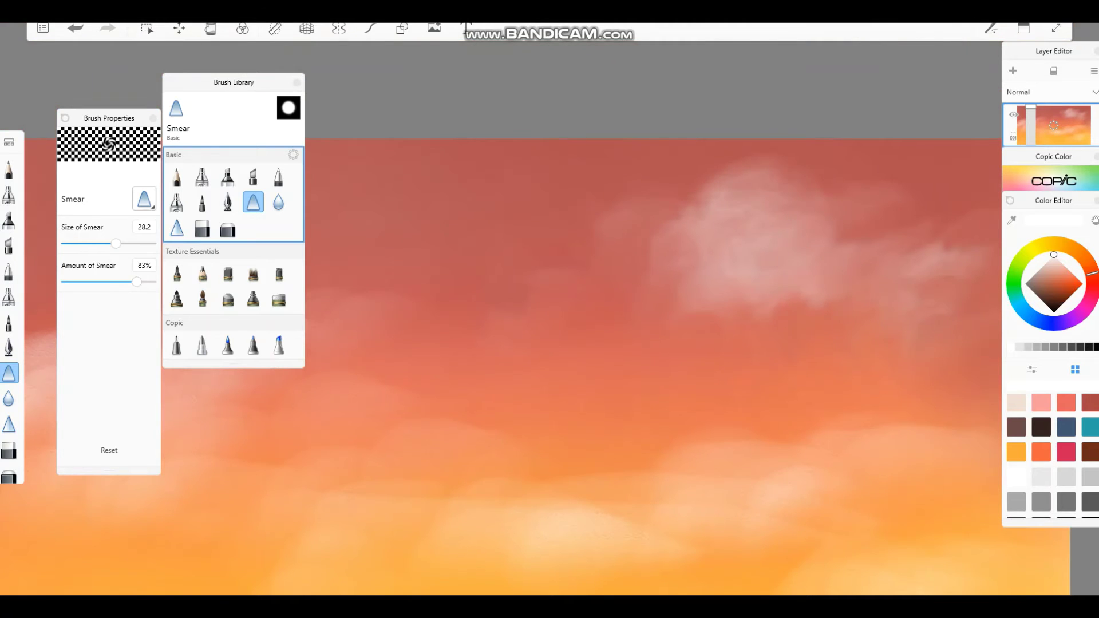
Step: Set the Smear brush size to 34.7 and blend the faint puffs beside the left-hand cloud into the red-orange sky
scroll(710, 309, "down", 4)
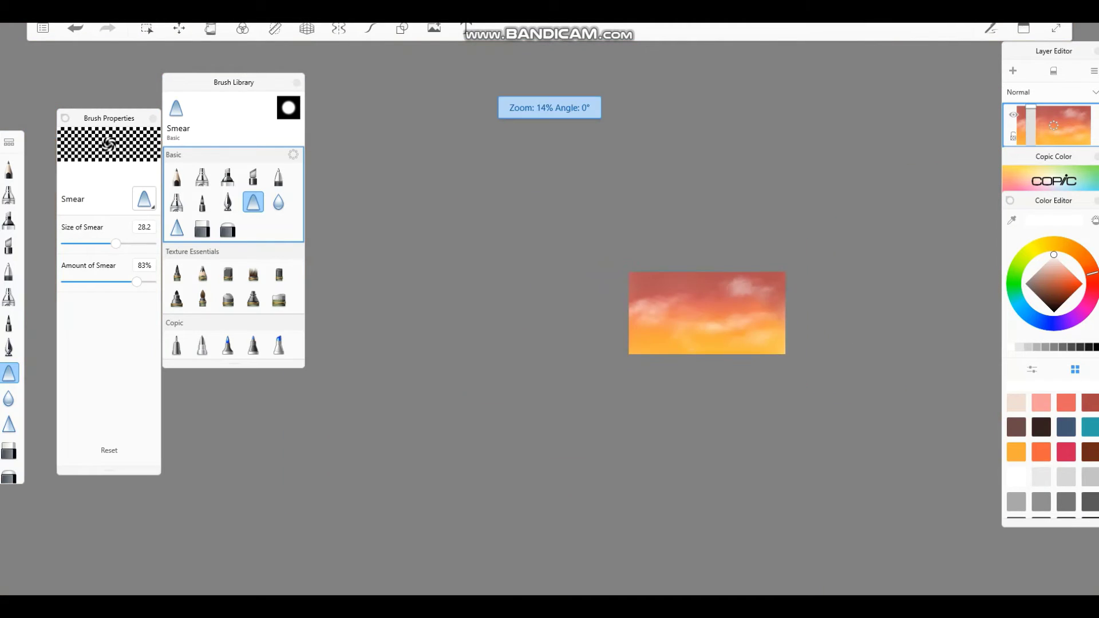
scroll(710, 310, "up", 6)
scroll(549, 310, "up", 2)
mouse_move(796, 300)
left_mouse_down()
mouse_move(749, 269)
mouse_move(709, 275)
left_mouse_up()
scroll(819, 224, "down", 3)
scroll(818, 223, "up", 6)
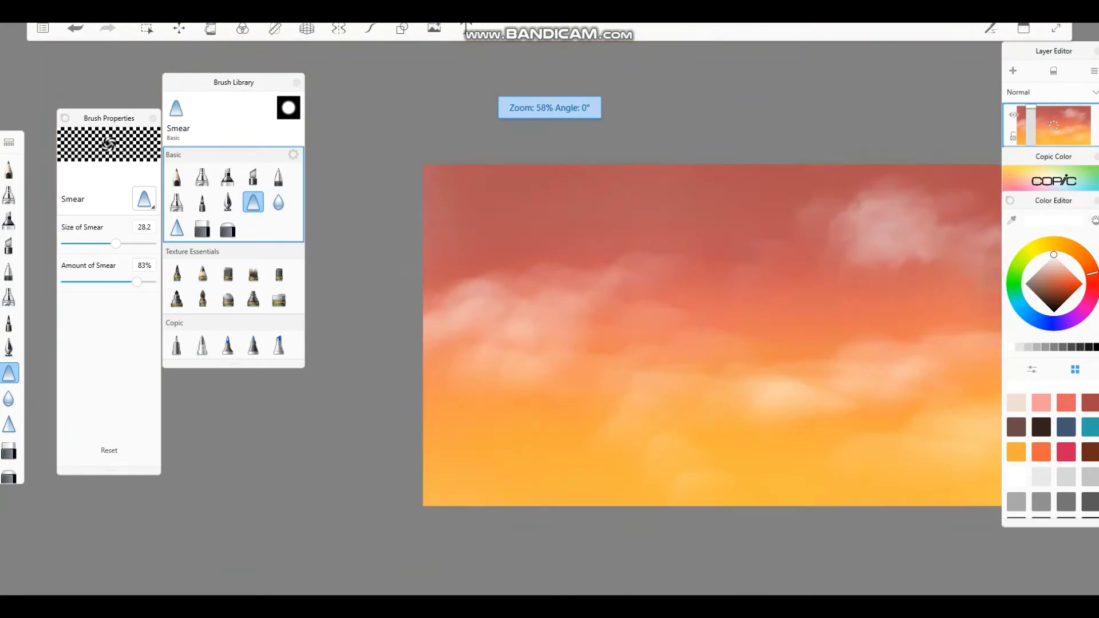
key("]")
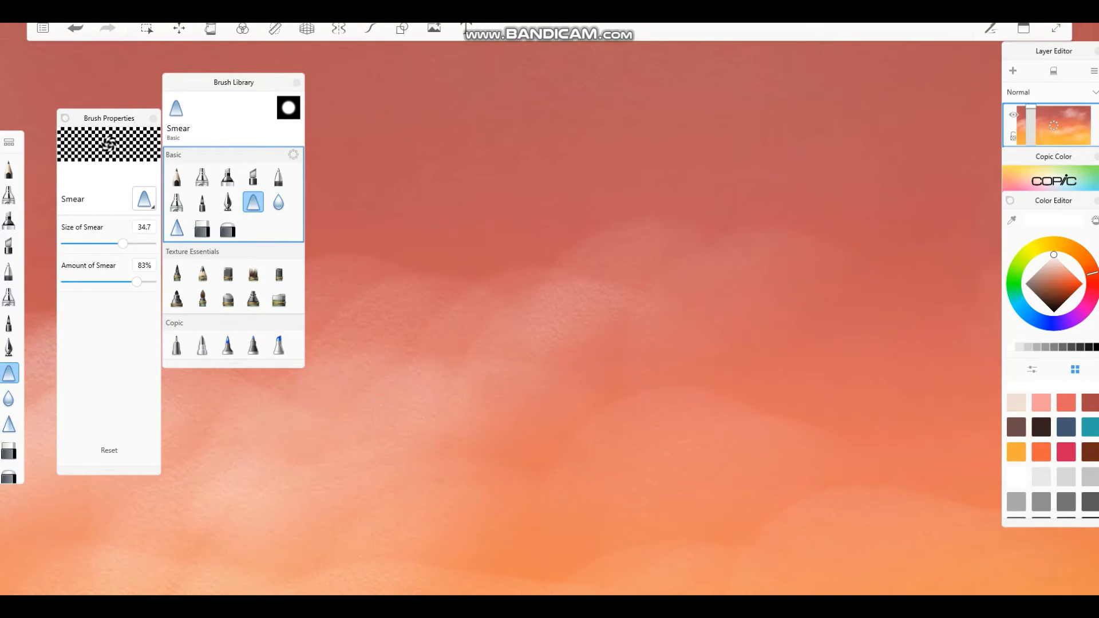
left_click_drag(752, 441, 740, 430)
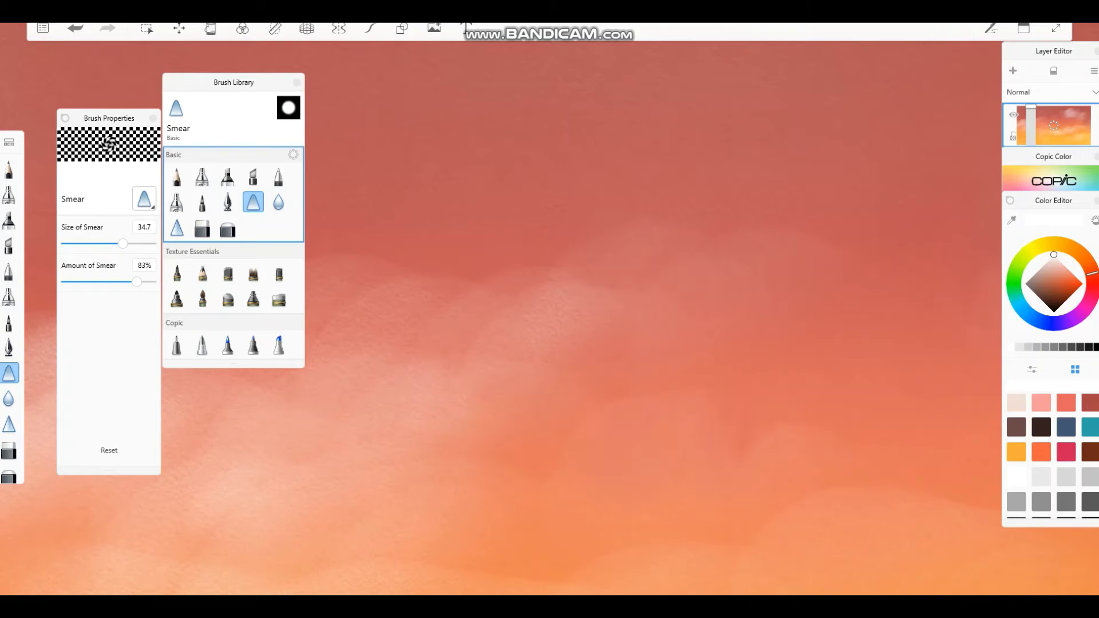
scroll(573, 320, "down", 4)
scroll(573, 321, "up", 4)
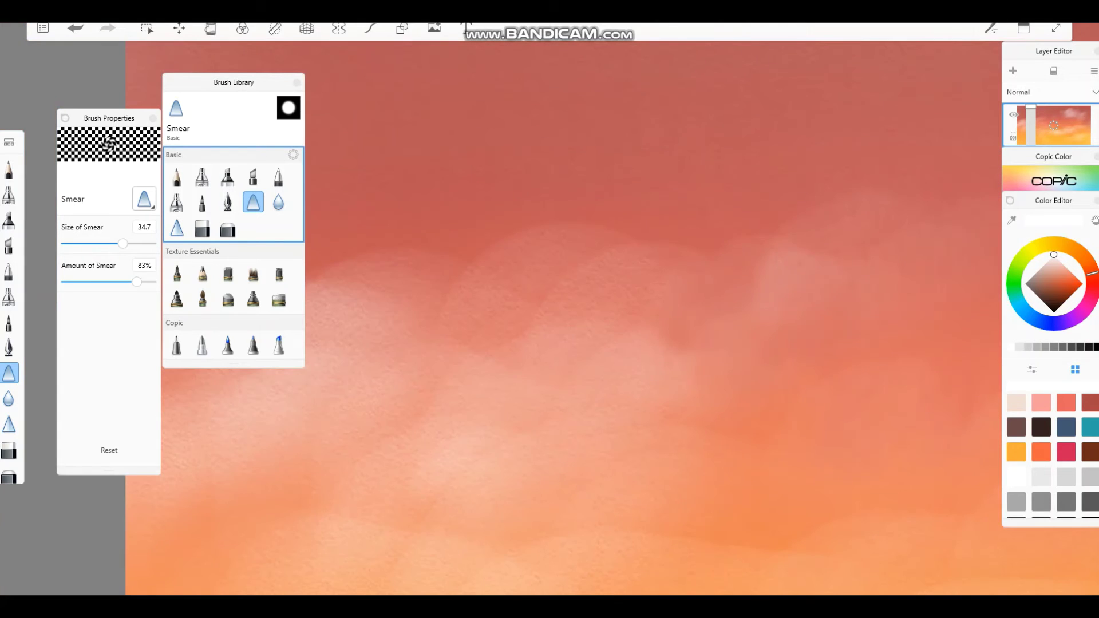
Step: Smear the rounded puffs along the top of the left-hand cloud into ragged, upward-pointing wisps
left_click_drag(641, 322, 550, 354)
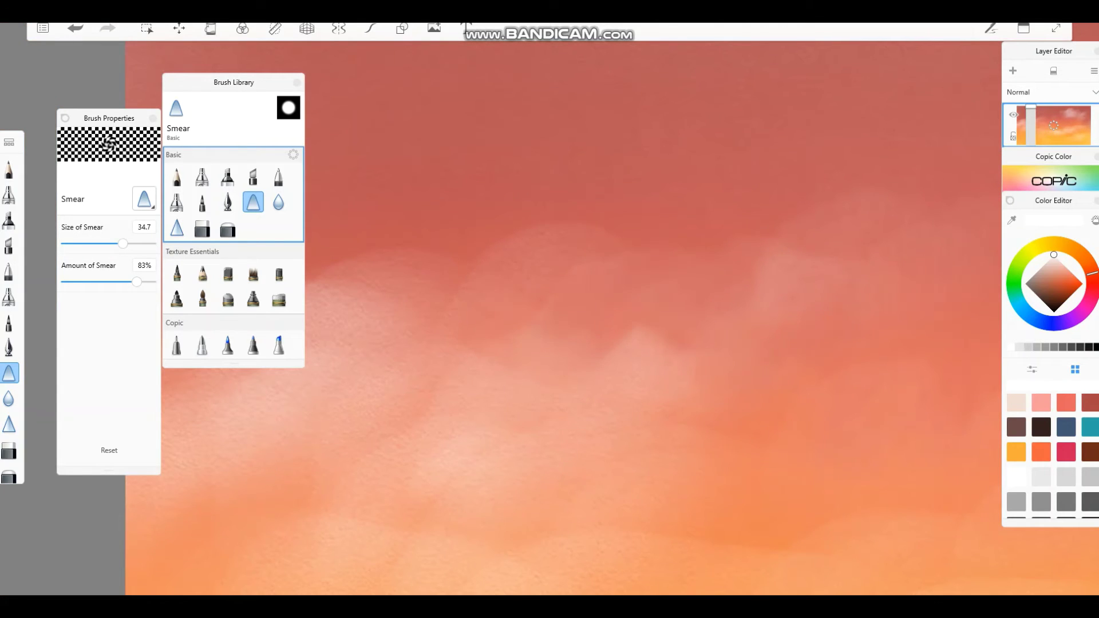
scroll(572, 321, "down", 4)
scroll(573, 320, "up", 4)
left_click_drag(515, 280, 339, 412)
left_click_drag(452, 375, 435, 388)
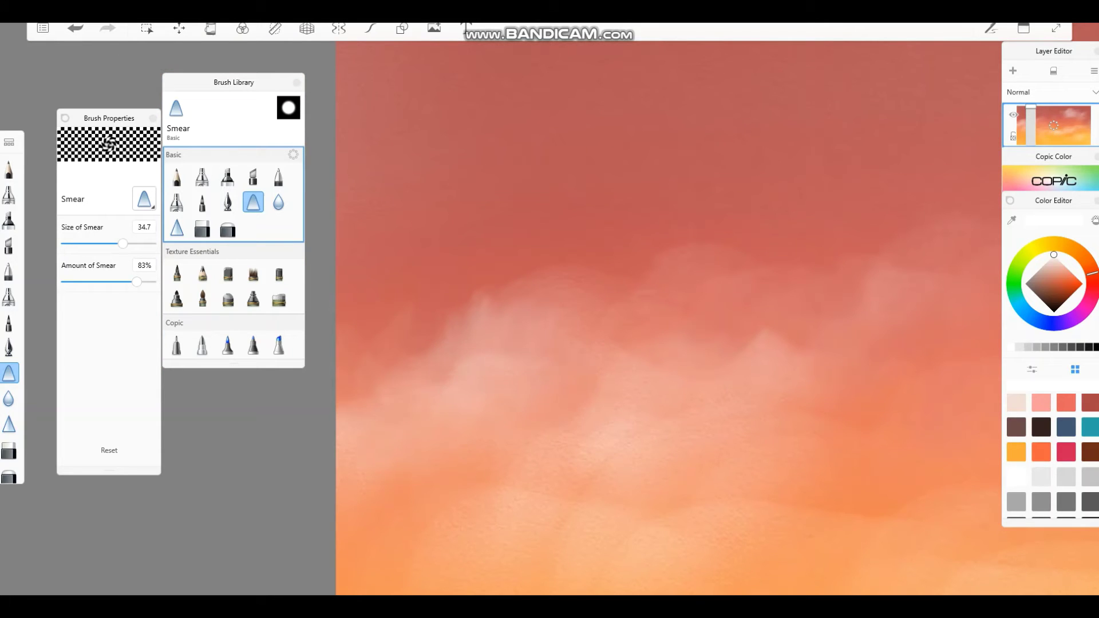
left_click_drag(558, 326, 522, 307)
left_click_drag(655, 360, 624, 388)
left_click_drag(764, 384, 764, 338)
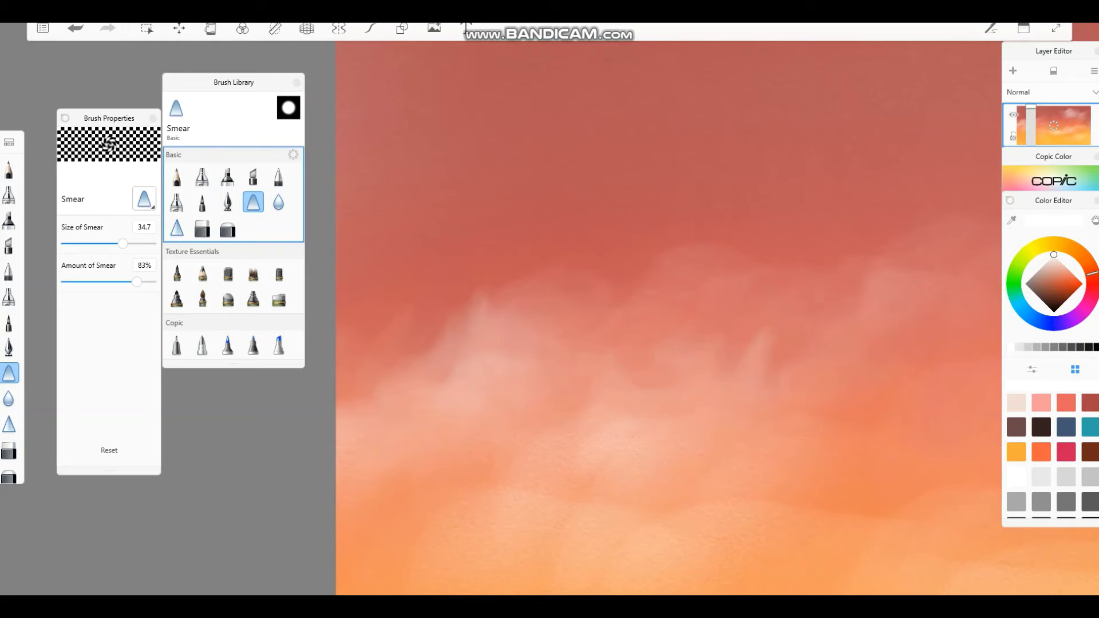
Step: Smooth the grainy underside of the left-hand cloud and blend it down into the orange sky
scroll(721, 395, "down", 5)
scroll(721, 395, "up", 5)
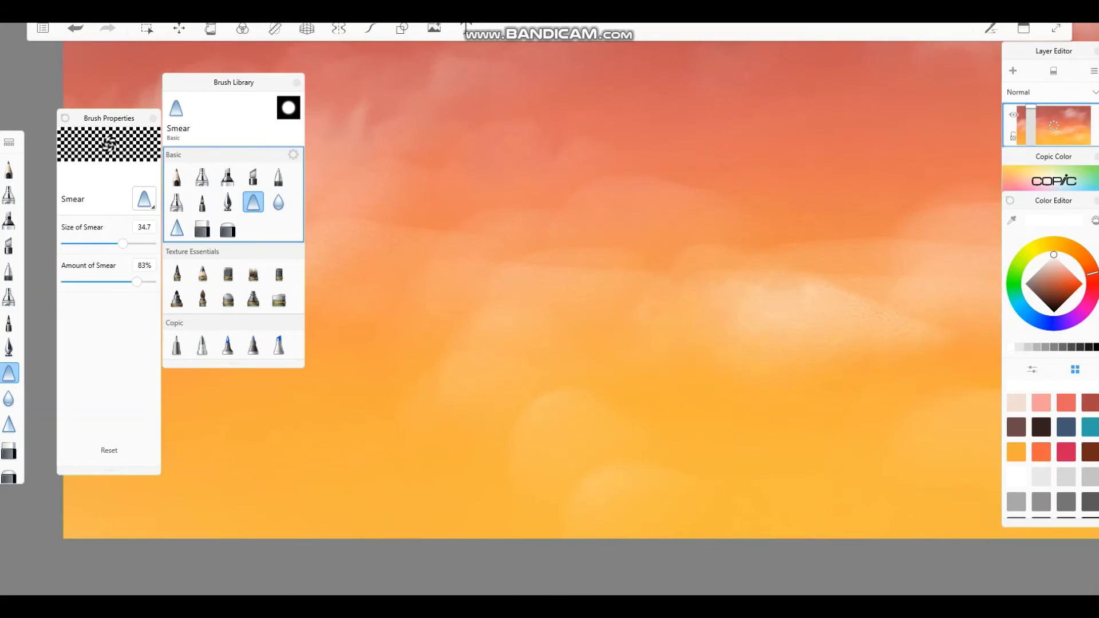
scroll(767, 236, "down", 5)
scroll(492, 280, "up", 8)
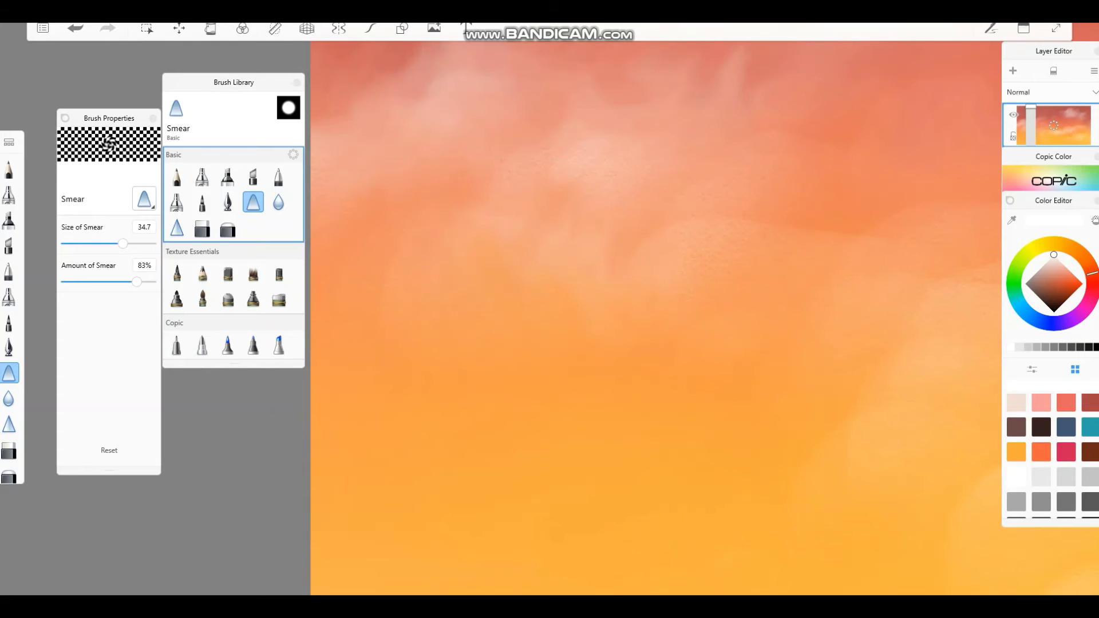
scroll(704, 317, "down", 3)
scroll(802, 318, "up", 3)
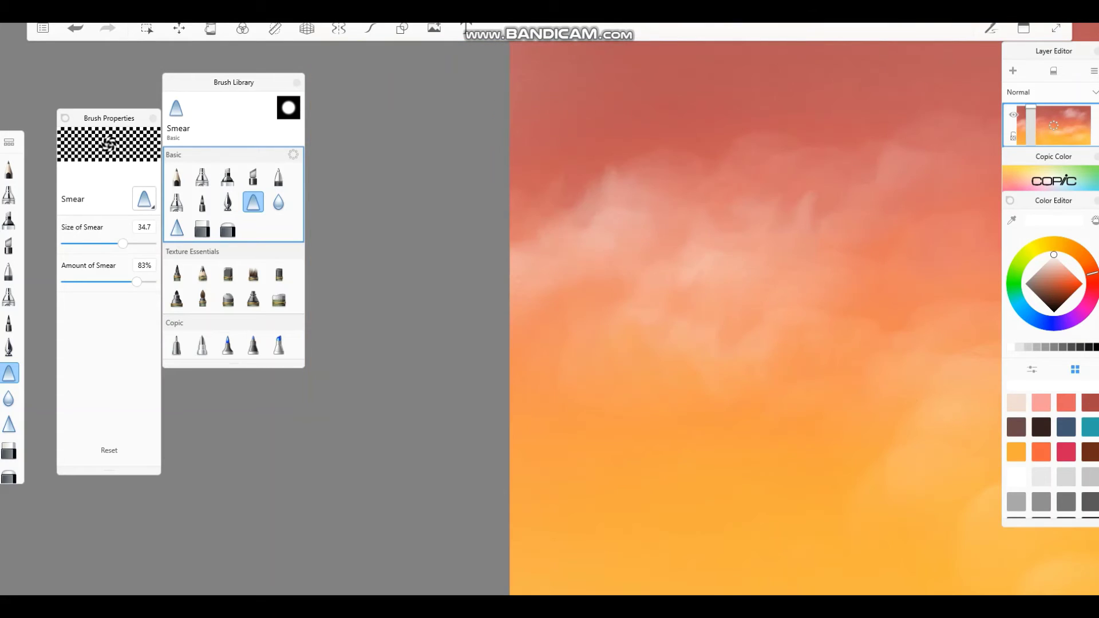
Step: Smear the pale cloud band across the centre of the painting to soften its hard edges
scroll(708, 328, "down", 4)
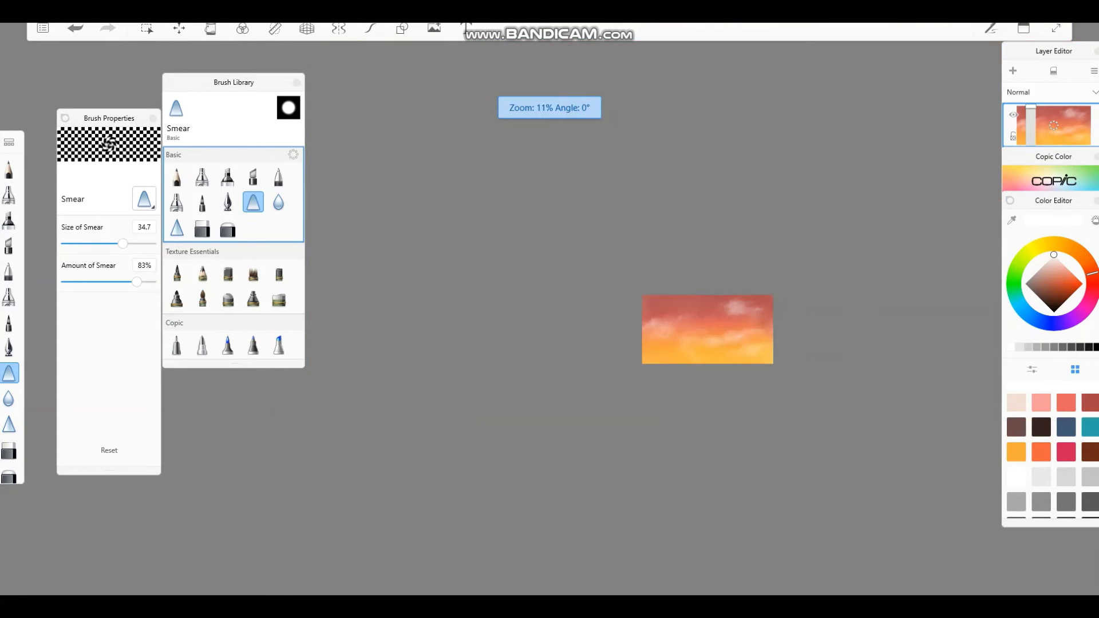
scroll(708, 328, "up", 8)
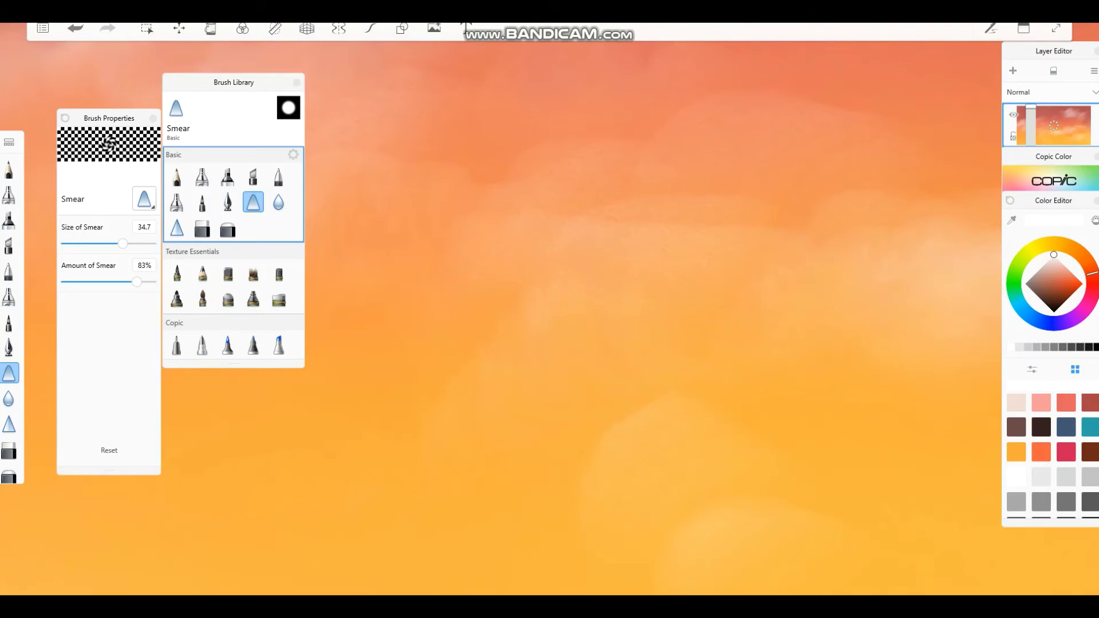
scroll(687, 286, "down", 2)
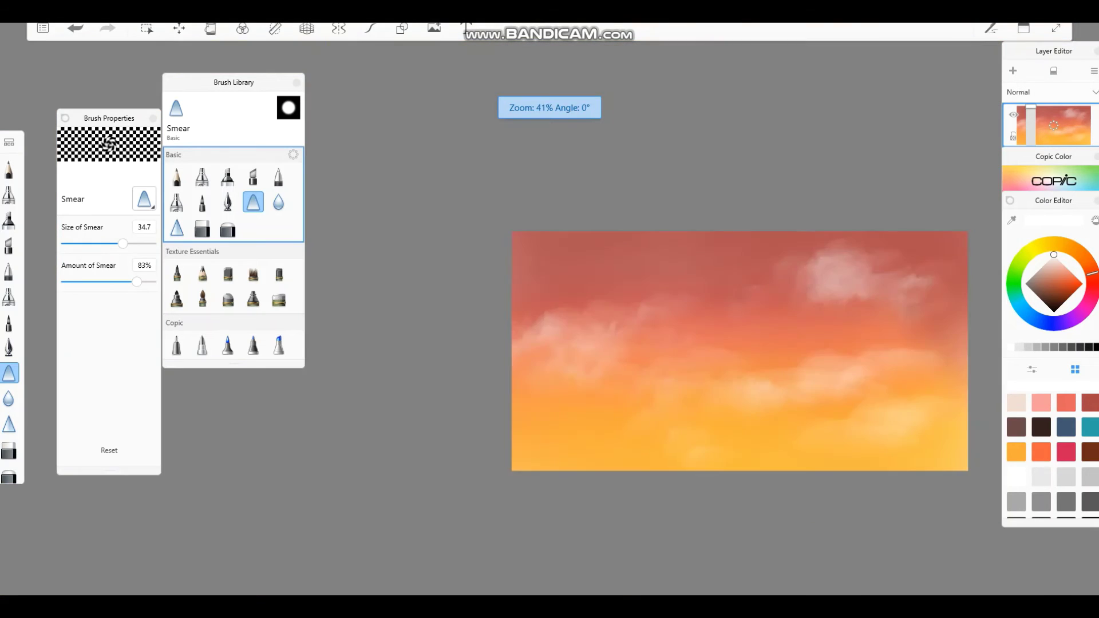
scroll(807, 425, "up", 2)
Step: Paint bright rounded clouds in the lower-left corner of the sky with the Smooth Conté brush at size 127.9 and 51% opacity
left_click(228, 299)
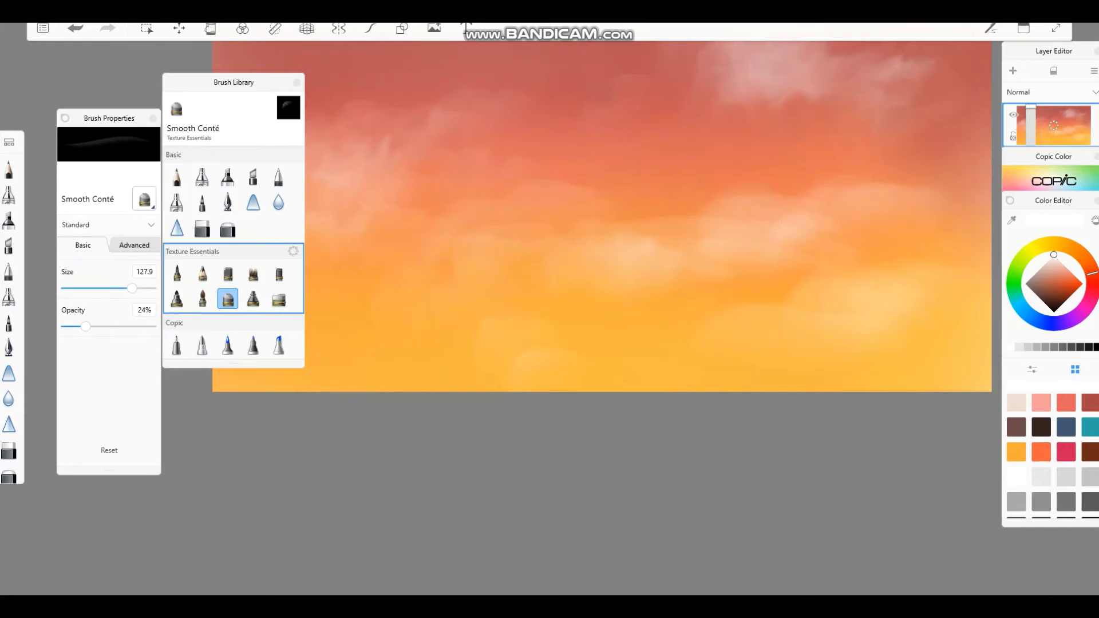
left_click_drag(86, 326, 108, 326)
scroll(572, 220, "down", 2)
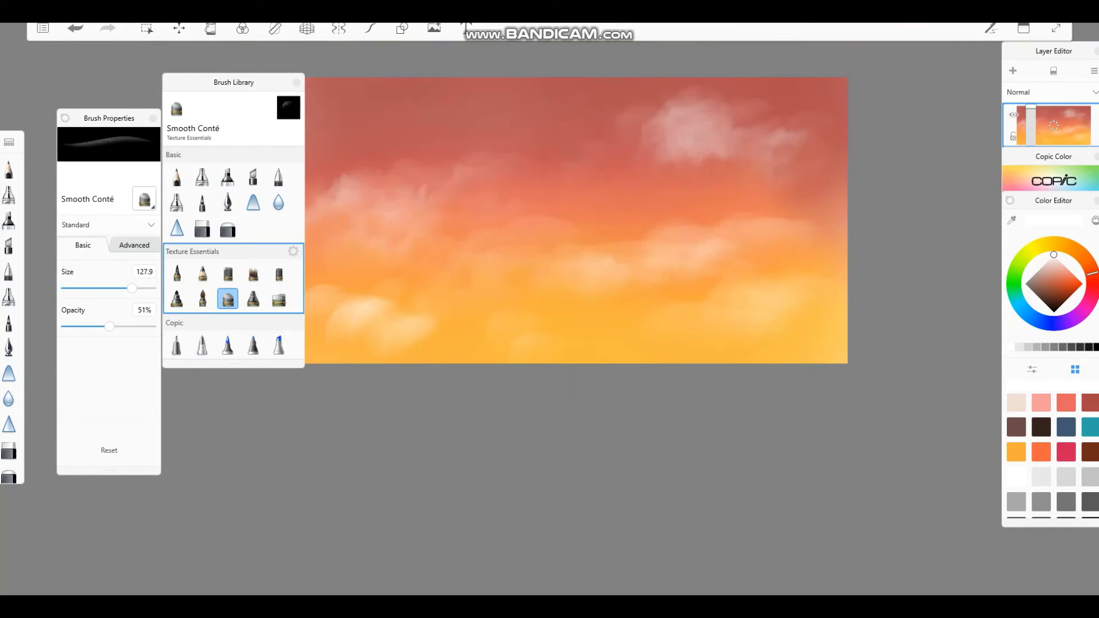
scroll(446, 354, "down", 2)
scroll(486, 360, "down", 2)
scroll(484, 348, "up", 4)
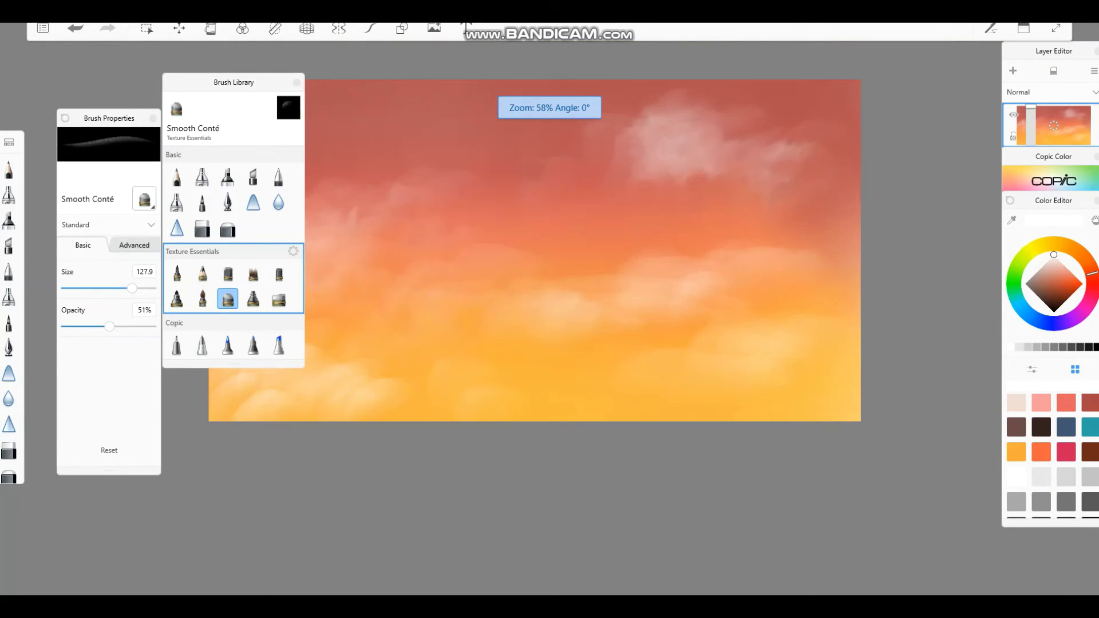
Step: Paint a bright cloud bank in the lower-right corner and a small puff at the bottom centre of the sky
mouse_move(802, 389)
left_mouse_down()
mouse_move(606, 386)
mouse_move(790, 395)
mouse_move(675, 407)
left_mouse_up()
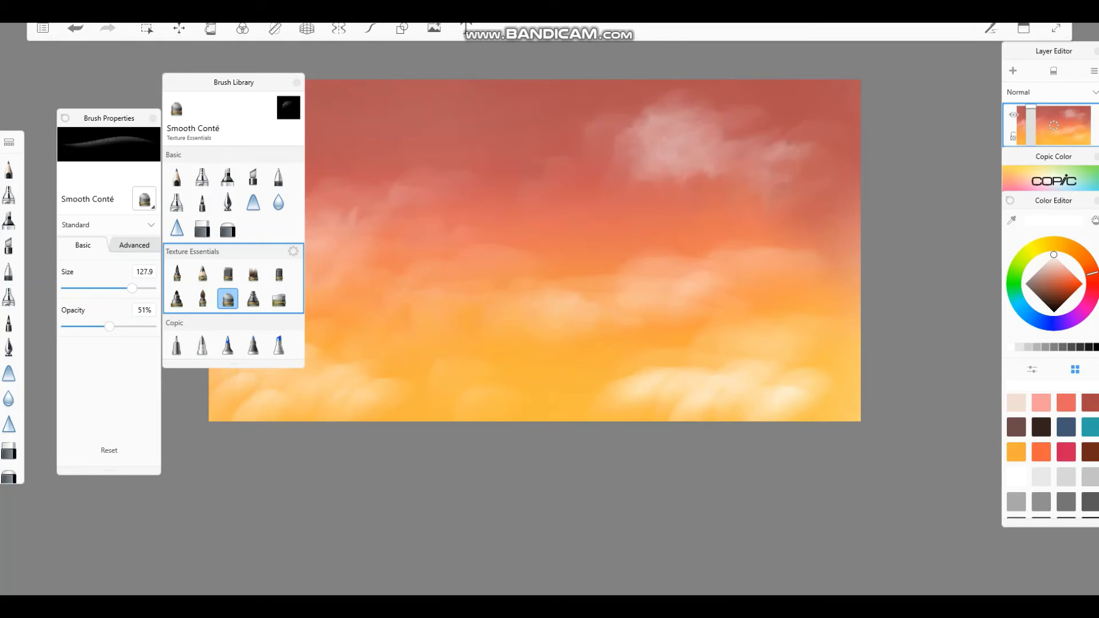
left_click_drag(830, 361, 784, 395)
left_click_drag(521, 386, 481, 410)
Step: Smooth the grain and rounded edges of the lower-left clouds with the Smear brush at size 34.7 and 83% amount
scroll(544, 418, "down", 2)
left_click(253, 202)
scroll(355, 404, "up", 2)
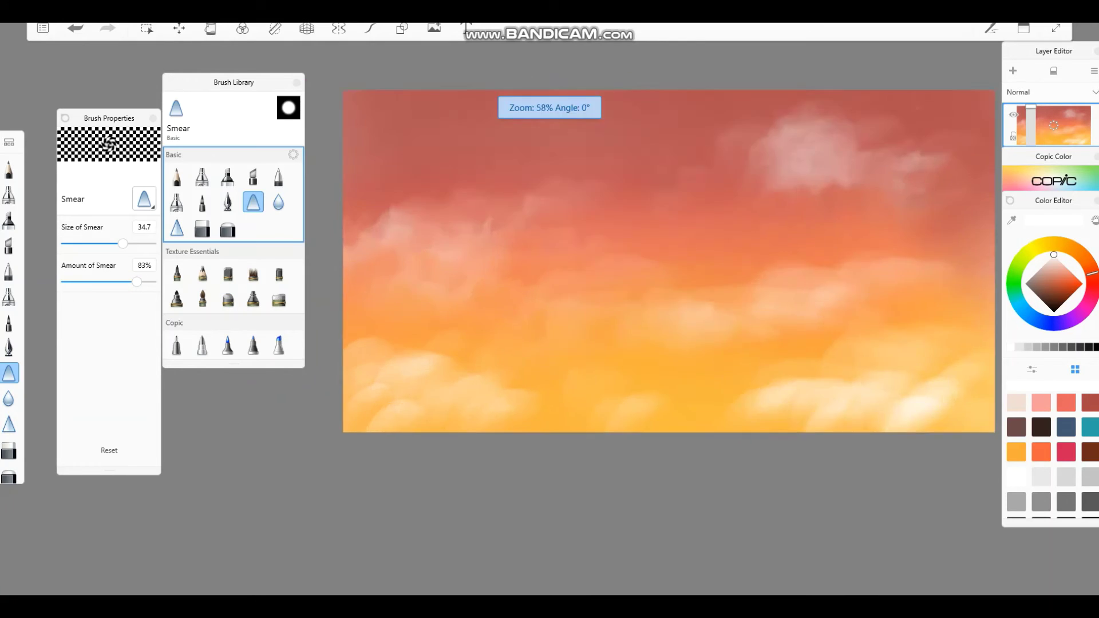
scroll(401, 377, "up", 3)
mouse_move(515, 306)
left_mouse_down()
mouse_move(484, 320)
mouse_move(555, 315)
left_mouse_up()
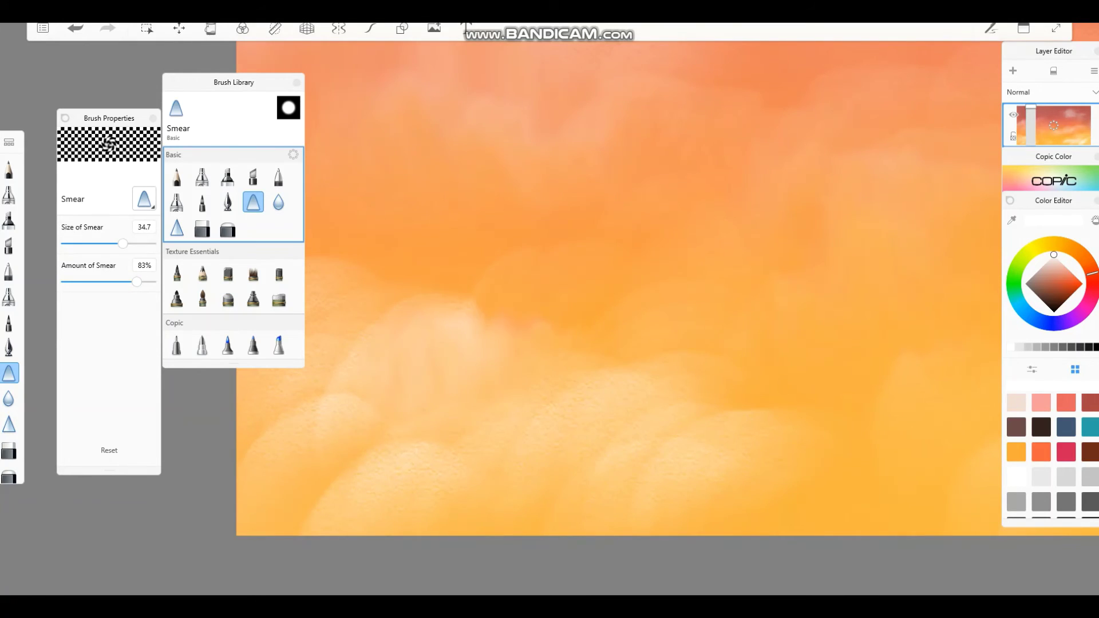
scroll(646, 218, "down", 3)
scroll(630, 229, "up", 3)
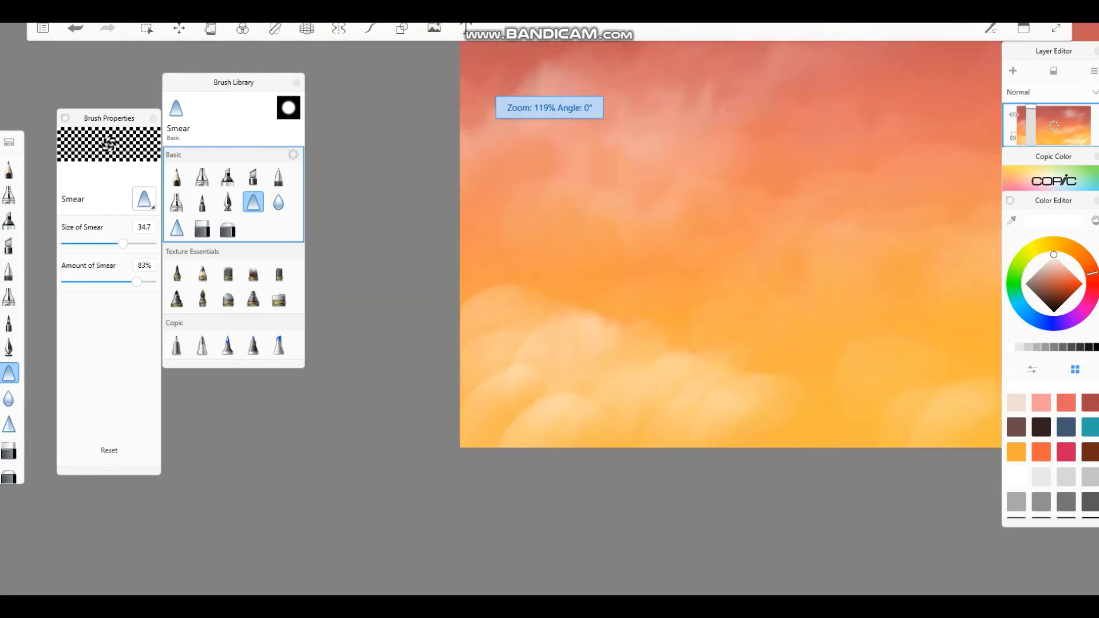
left_click_drag(481, 306, 452, 318)
left_click_drag(435, 252, 406, 264)
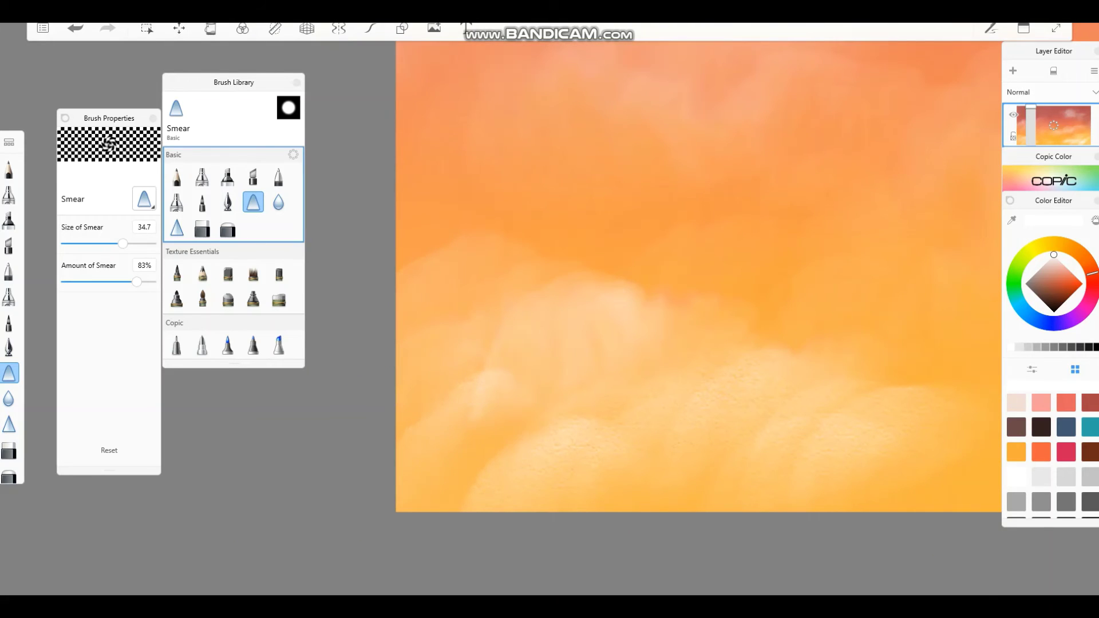
left_click_drag(667, 387, 710, 390)
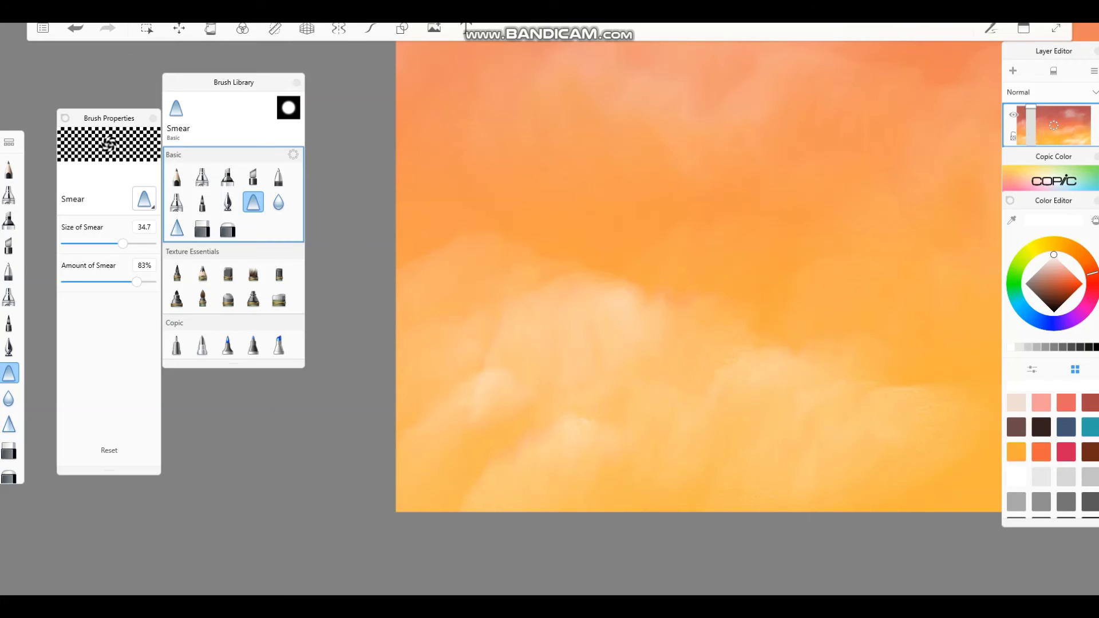
Step: Smear the small cloud at the bottom centre into the yellow sky
scroll(773, 304, "down", 5)
scroll(836, 323, "up", 6)
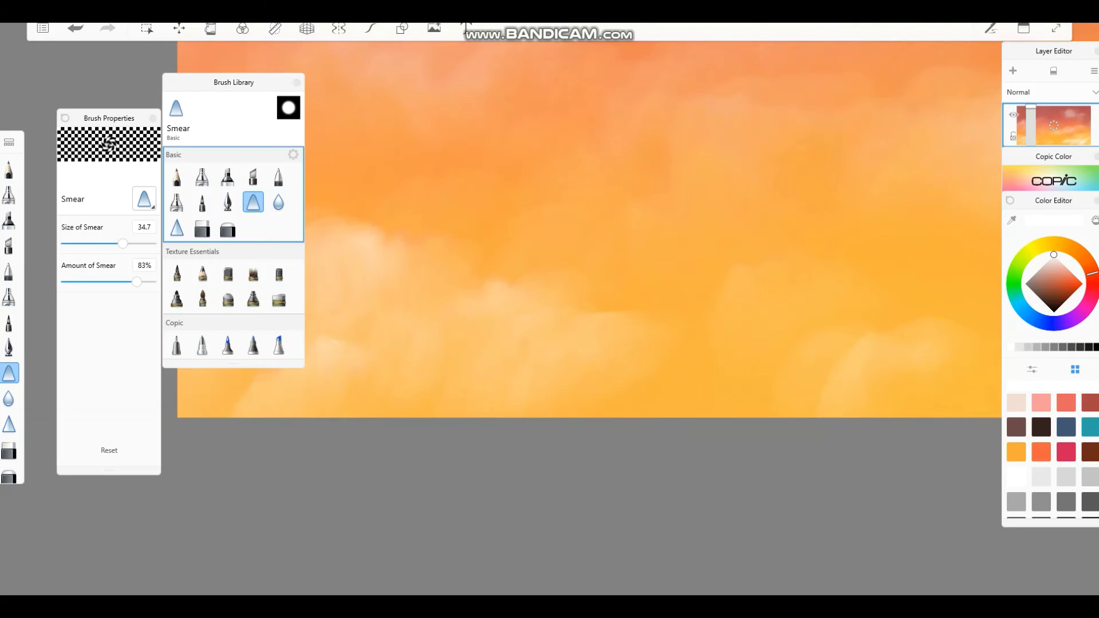
scroll(721, 275, "down", 4)
Step: Smear the bright lower-right cloud bank downward, softening its puffs and the brightest highlight
scroll(772, 286, "up", 6)
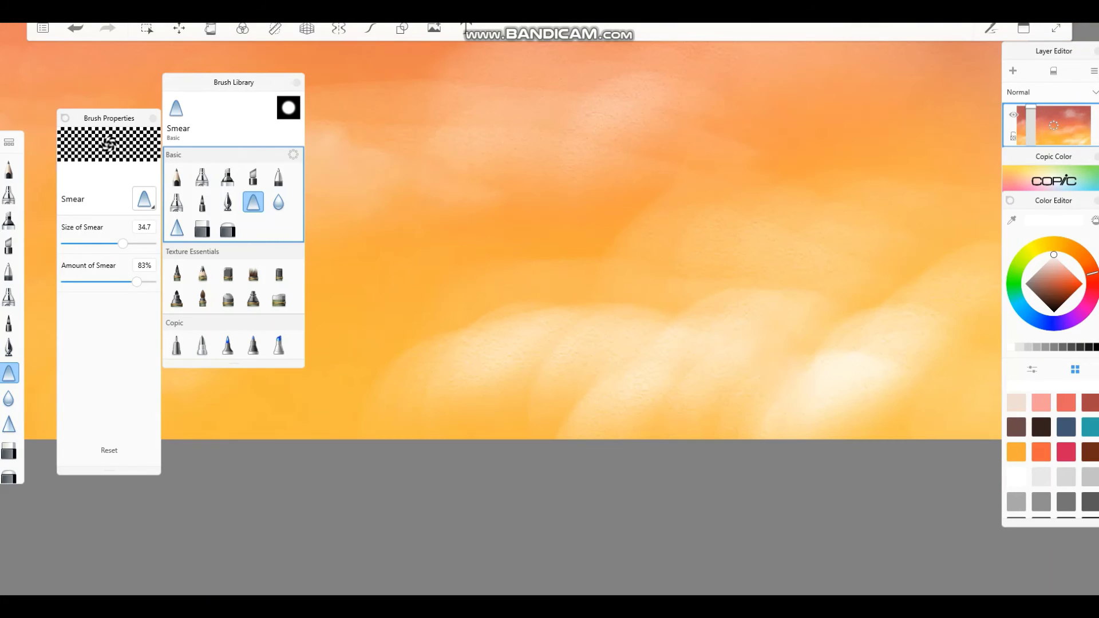
left_click_drag(685, 323, 647, 392)
left_click_drag(566, 341, 584, 411)
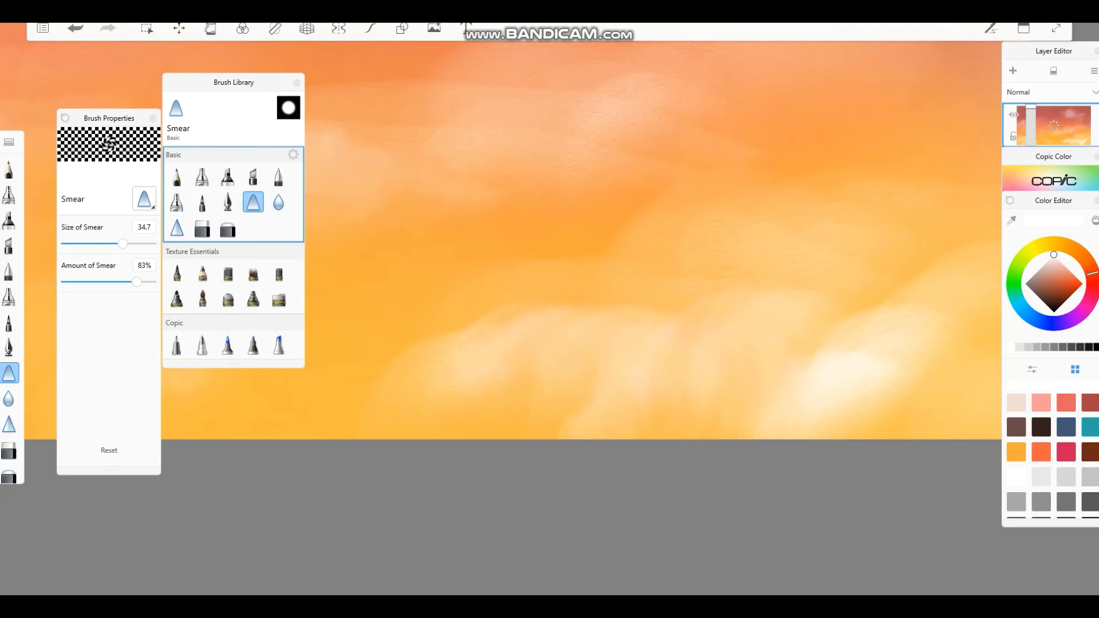
scroll(630, 264, "down", 4)
scroll(629, 263, "up", 5)
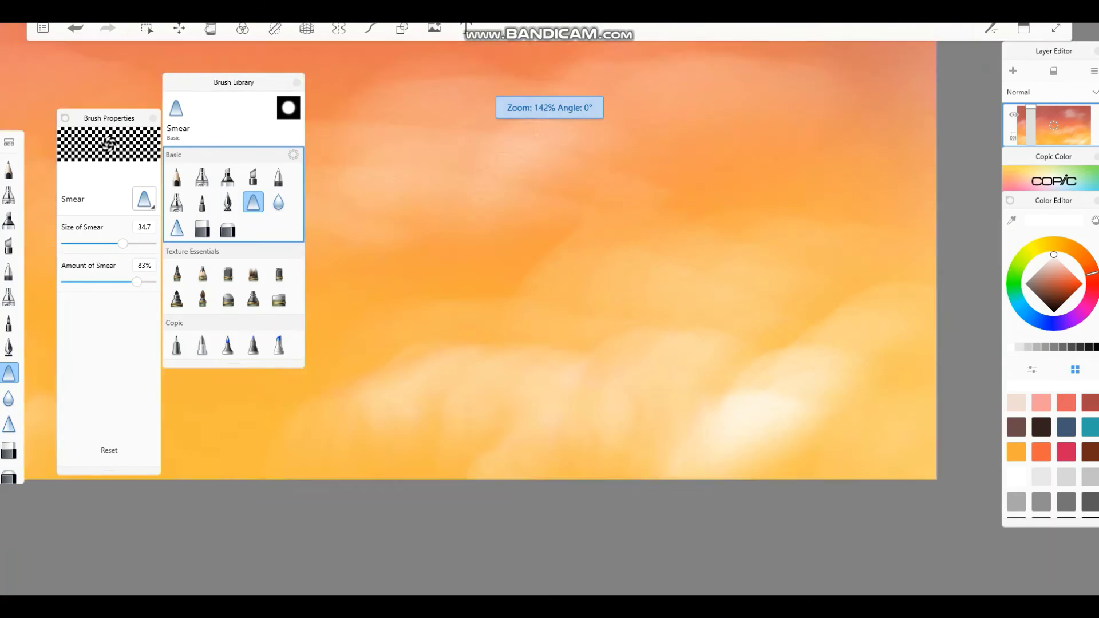
scroll(503, 274, "up", 2)
left_click_drag(767, 400, 704, 435)
Step: Smooth the grainy faint cloud just above the lower-right cloud bank into the orange sky
scroll(607, 251, "down", 4)
scroll(607, 252, "up", 5)
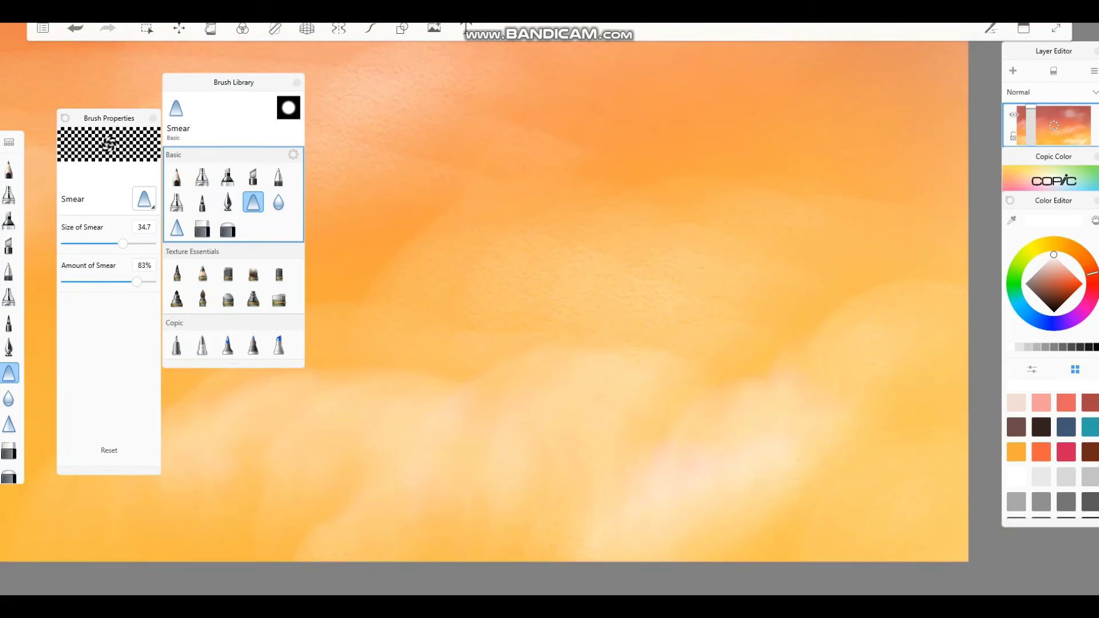
left_click_drag(676, 220, 667, 284)
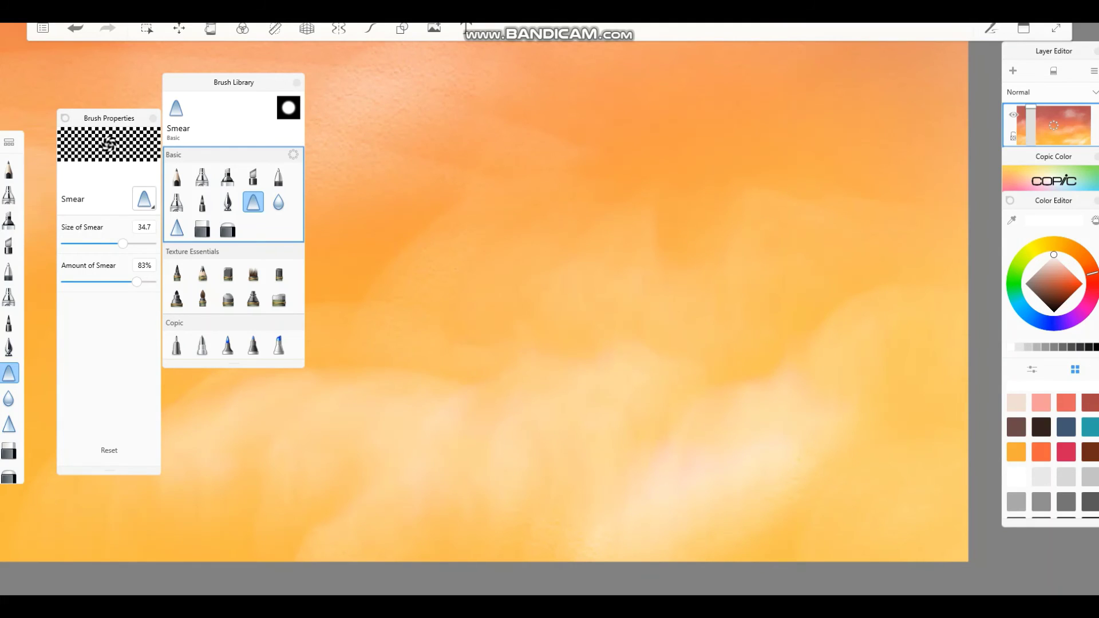
Step: Blend the faint clouds between the left-hand cloud and the central cloud band with the Smear brush
scroll(550, 297, "down", 5)
scroll(452, 298, "up", 5)
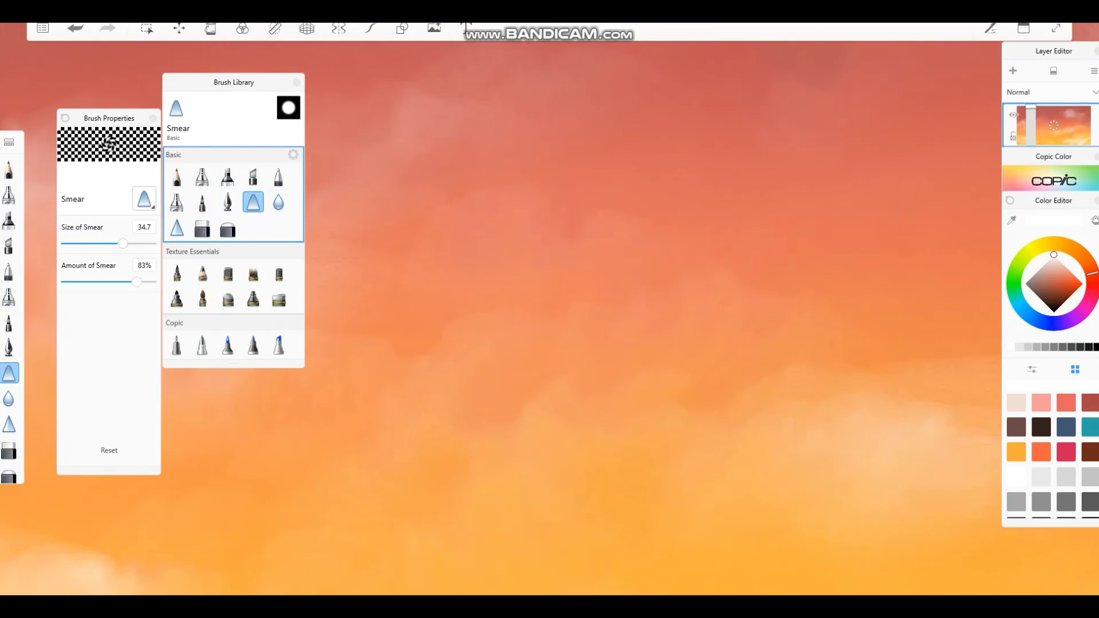
scroll(550, 297, "down", 5)
scroll(572, 298, "up", 4)
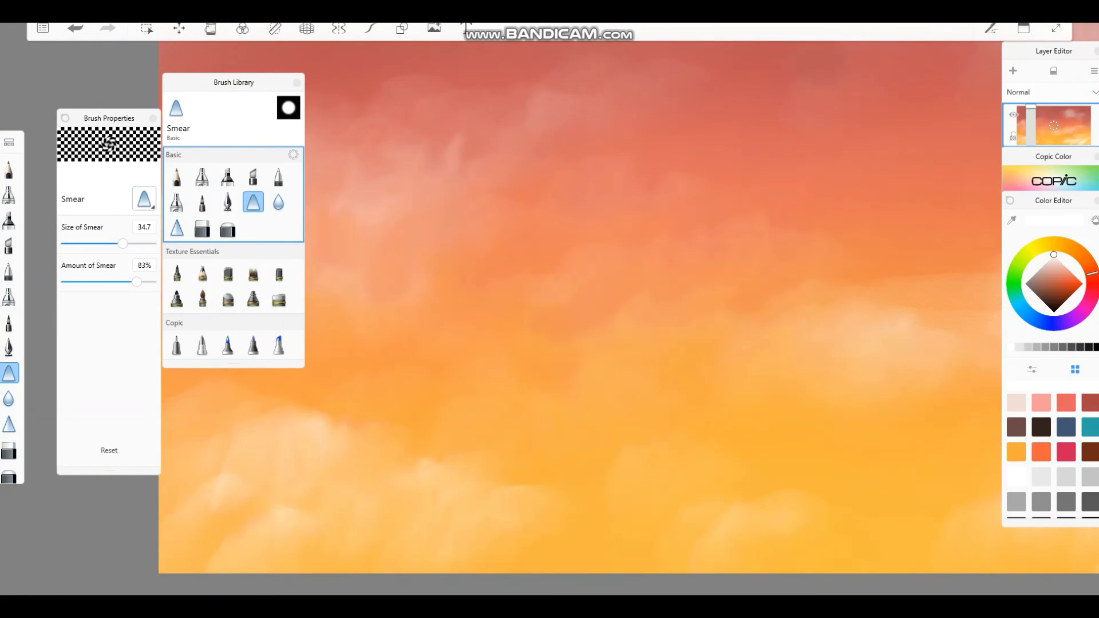
Step: Smear the grainy cloud band at the middle right, softening its body and upper edge into the orange sky
scroll(550, 298, "down", 5)
scroll(550, 298, "up", 6)
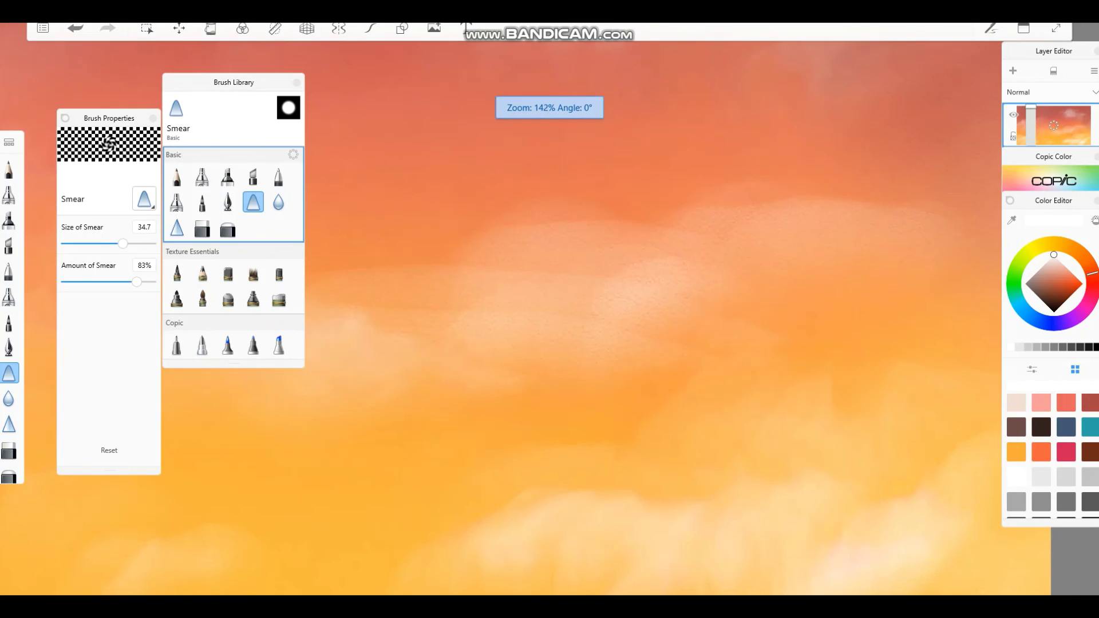
scroll(550, 297, "down", 5)
scroll(549, 297, "up", 4)
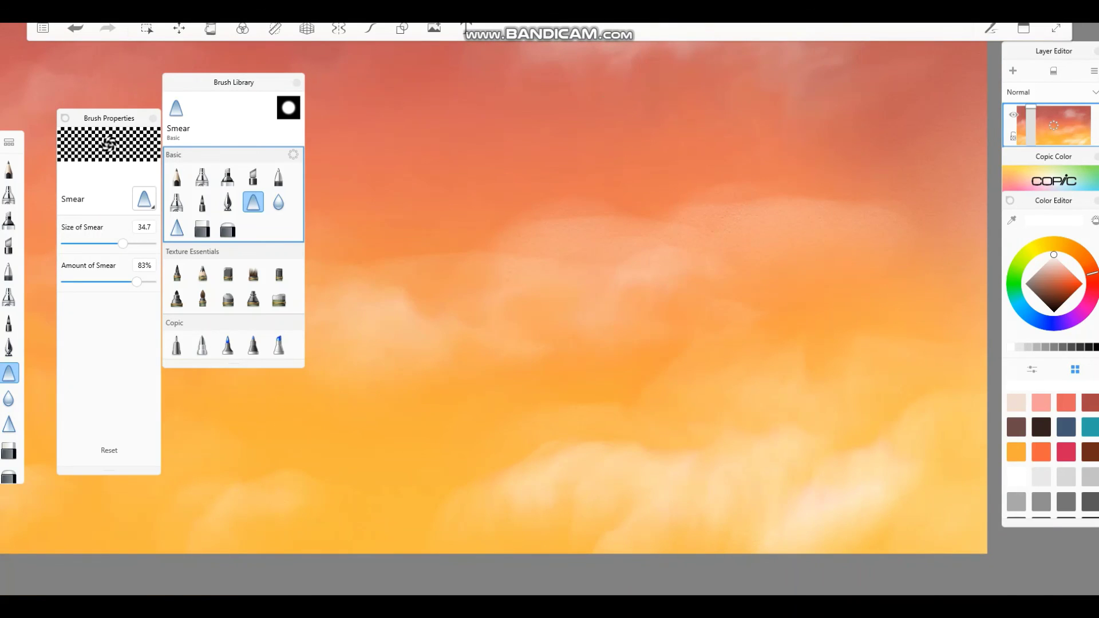
mouse_move(541, 222)
left_mouse_down()
mouse_move(641, 254)
mouse_move(684, 214)
mouse_move(830, 205)
left_mouse_up()
scroll(550, 297, "down", 5)
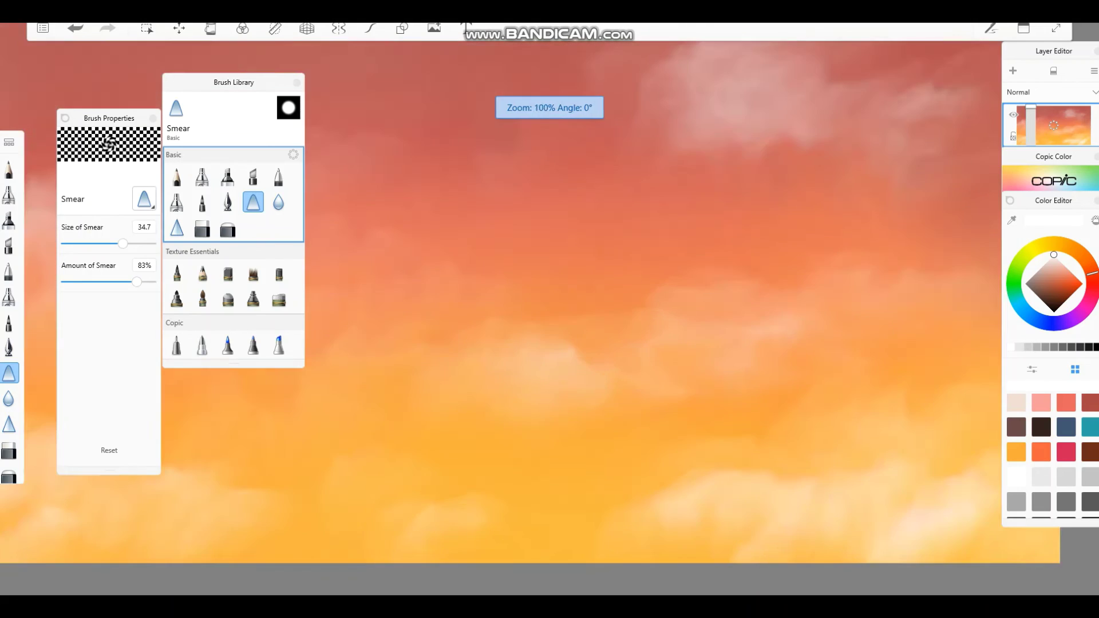
scroll(549, 297, "up", 6)
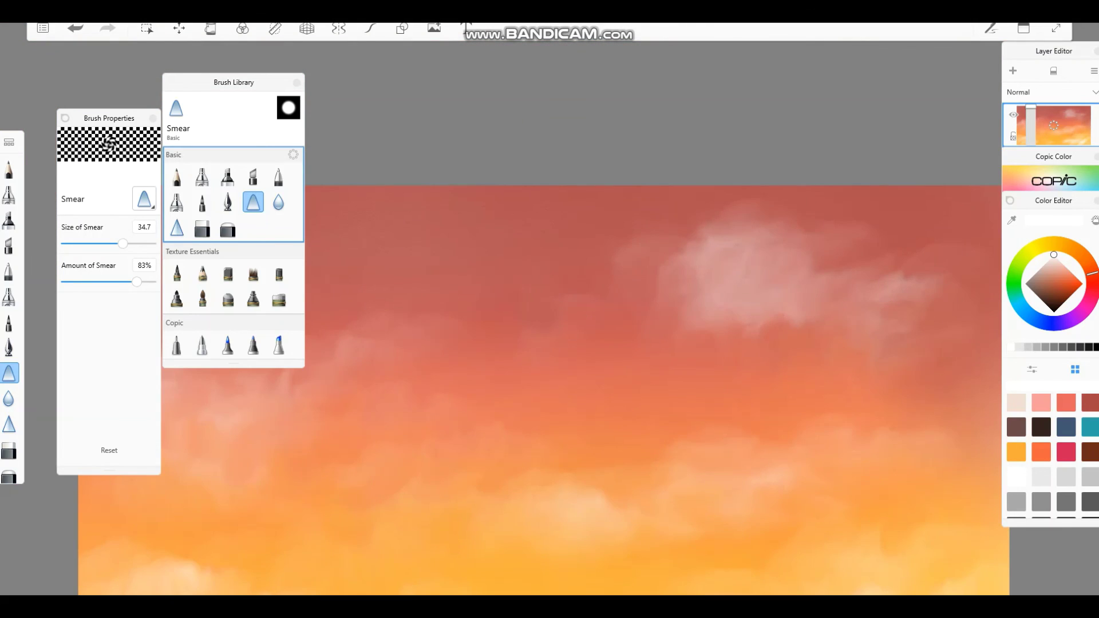
Step: Activate the ellipse drawing tool and try out an ellipse near the centre of the sky
scroll(615, 329, "down", 5)
scroll(616, 329, "up", 4)
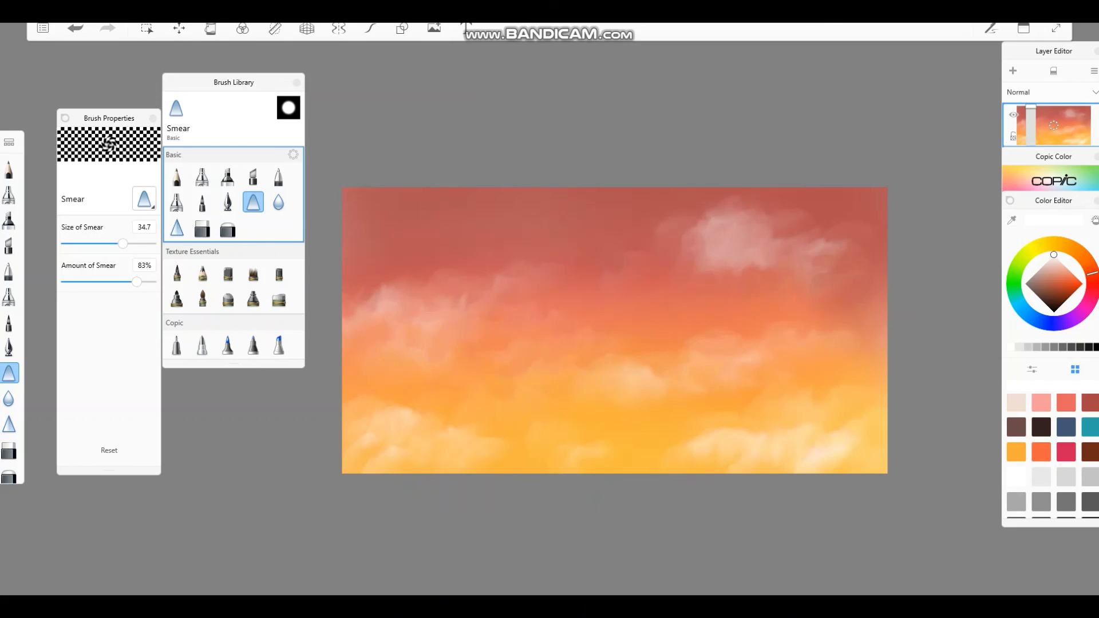
scroll(601, 323, "up", 2)
key("o")
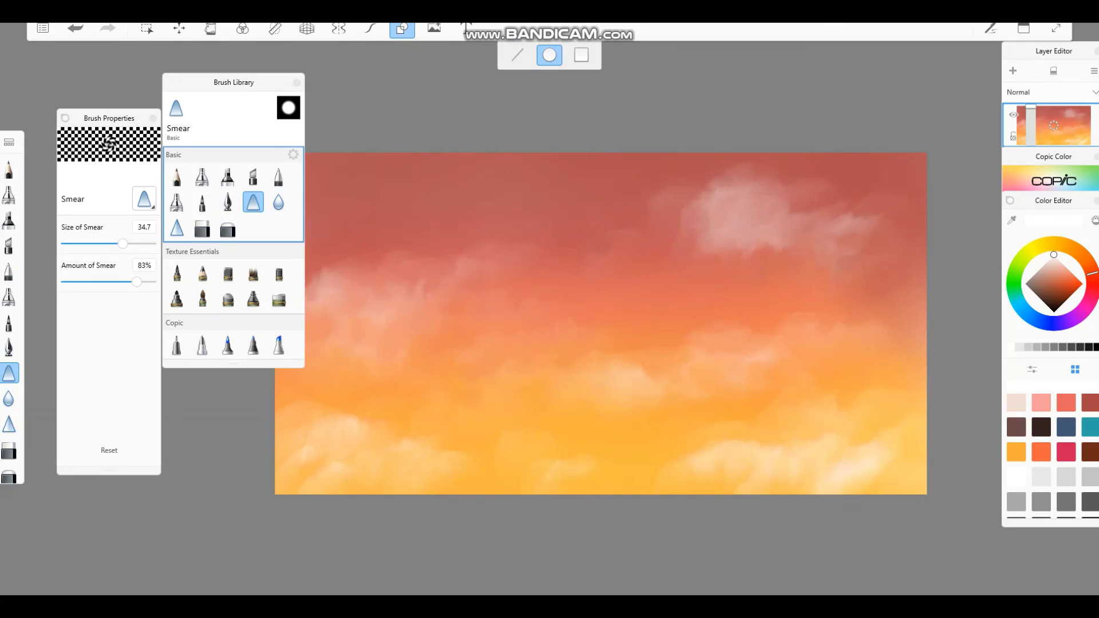
left_click_drag(608, 305, 673, 371)
scroll(601, 324, "down", 3)
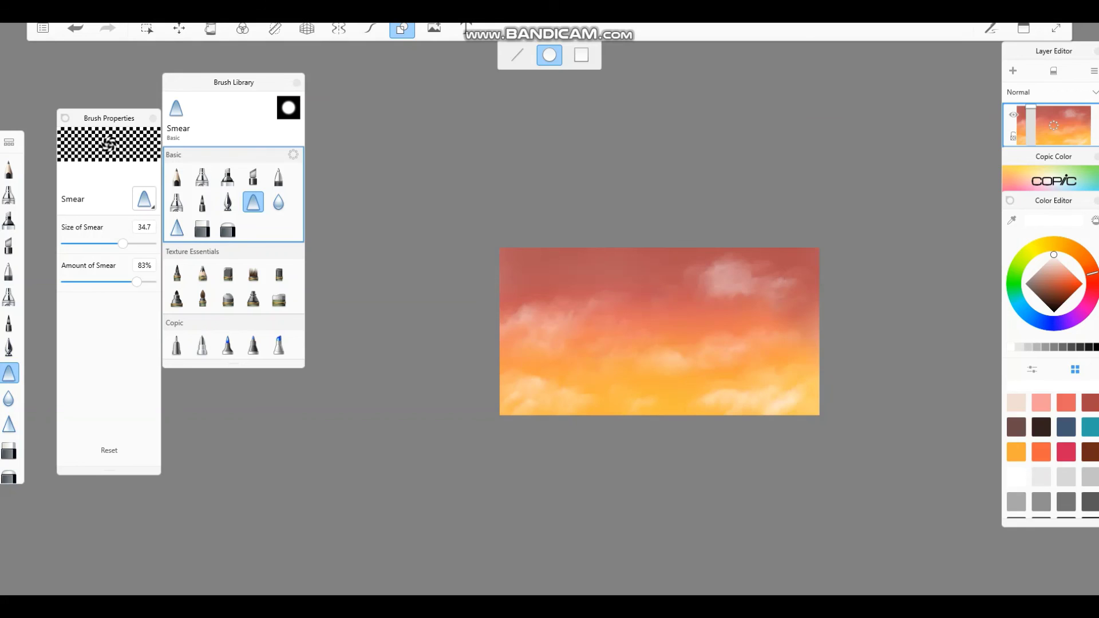
key("ctrl+z")
Step: Switch from the Smear brush to the Smooth Conté brush, keeping the ellipse drawing tool active
scroll(601, 324, "up", 2)
left_click(177, 202)
scroll(601, 323, "up", 4)
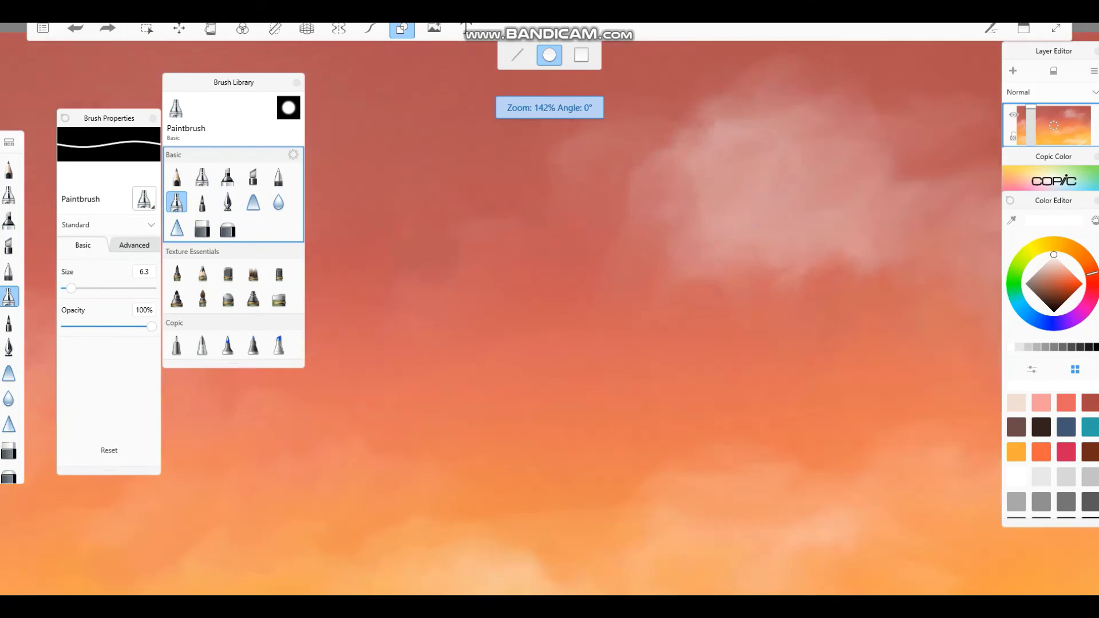
key("ctrl+y")
left_click(227, 298)
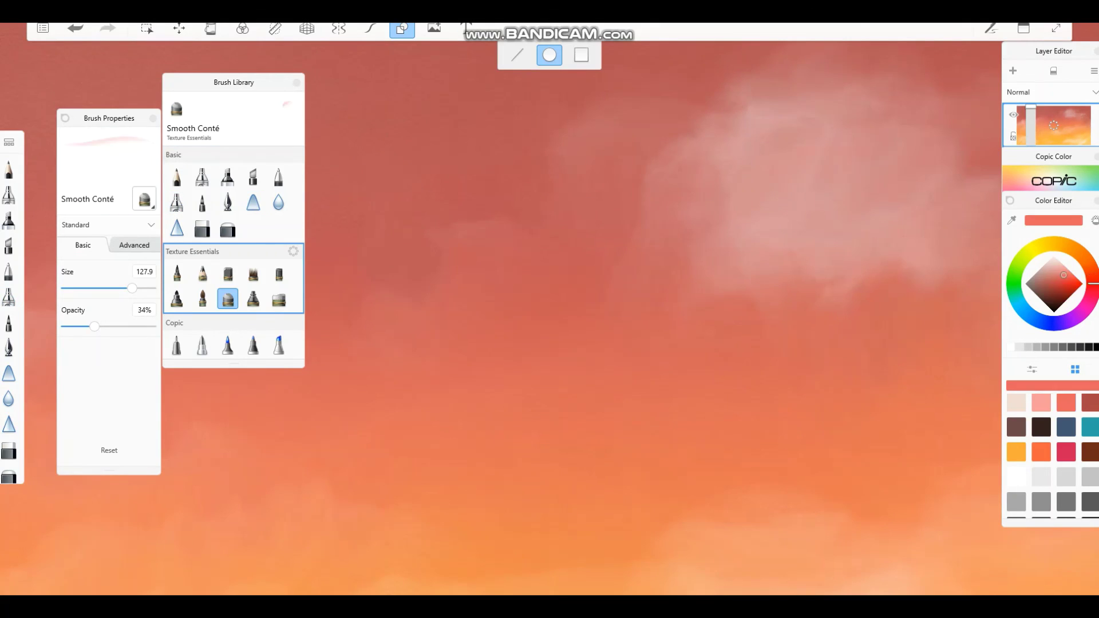
scroll(601, 324, "down", 4)
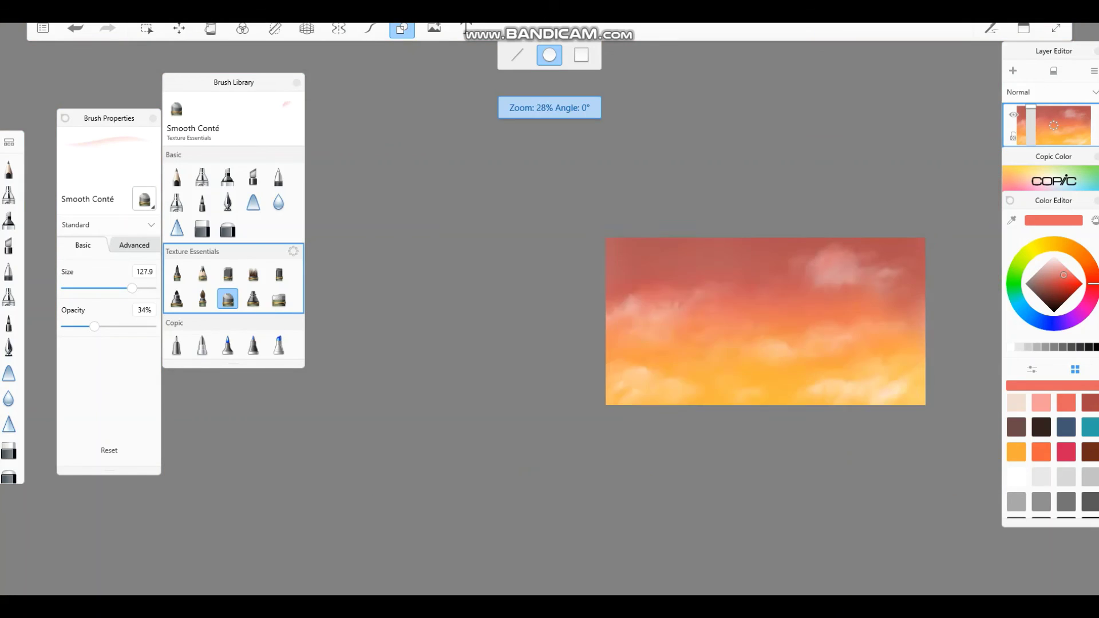
scroll(766, 322, "up", 3)
scroll(572, 332, "down", 2)
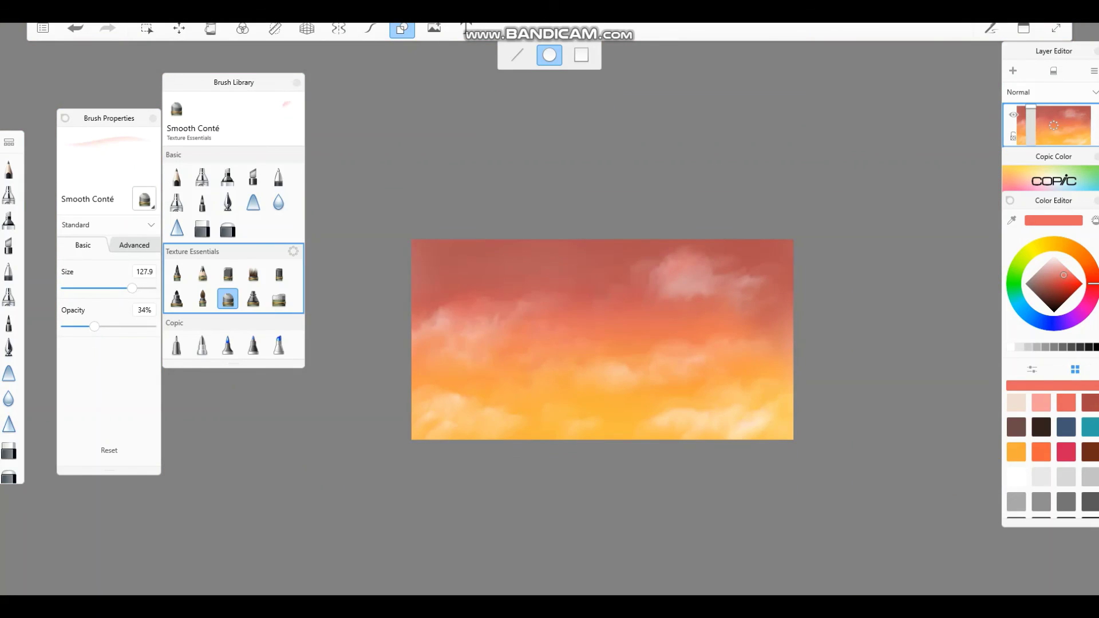